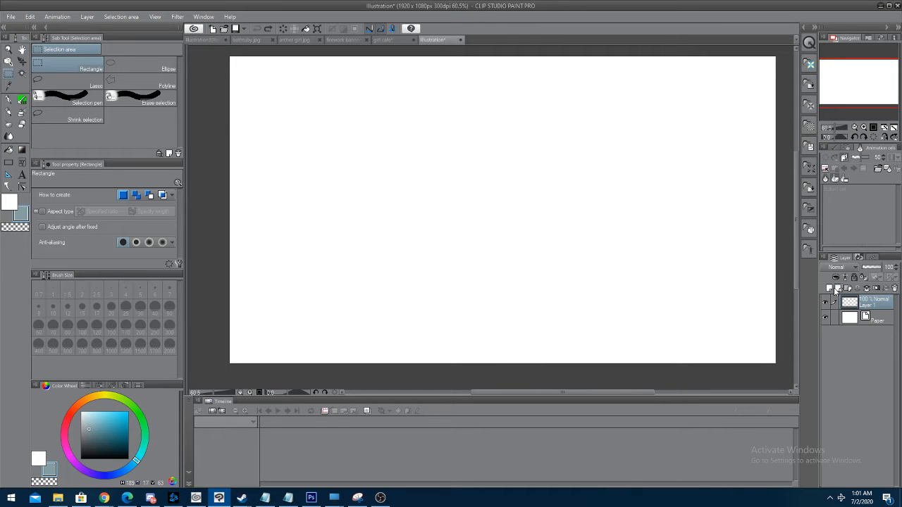
Add five new raster layers above Layer 1
left_click(883, 324)
left_click(863, 303)
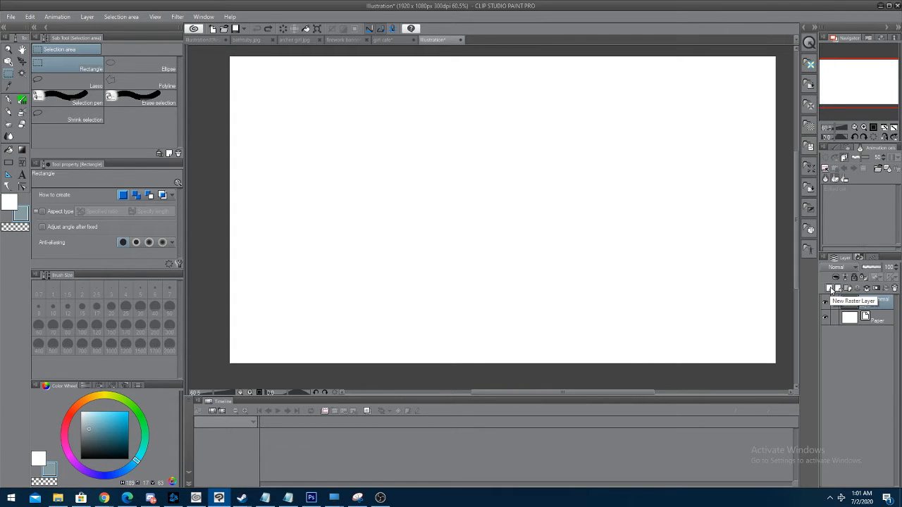
left_click(829, 288)
left_click(829, 289)
left_click(829, 288)
left_click(830, 288)
left_click(829, 288)
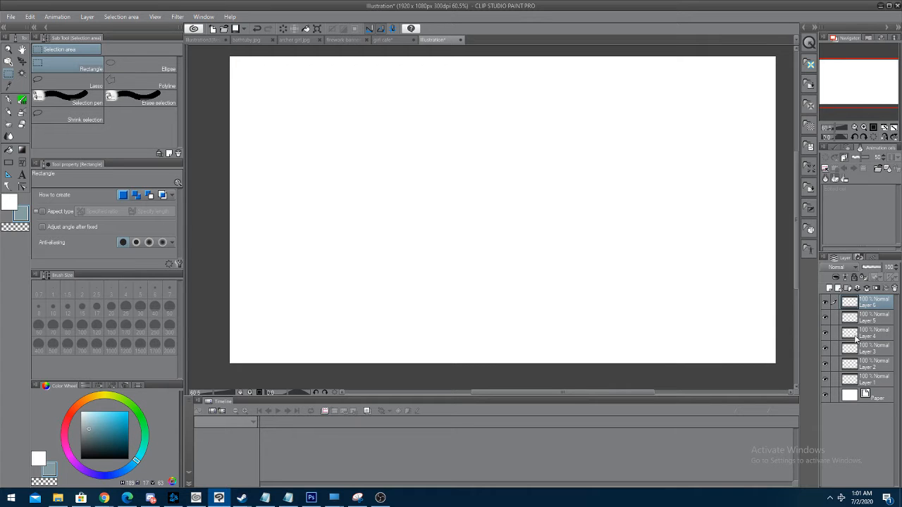
Delete the added raster layers, keeping only Layer 1 and the Paper layer
left_click(875, 362, "shift")
right_click(875, 363)
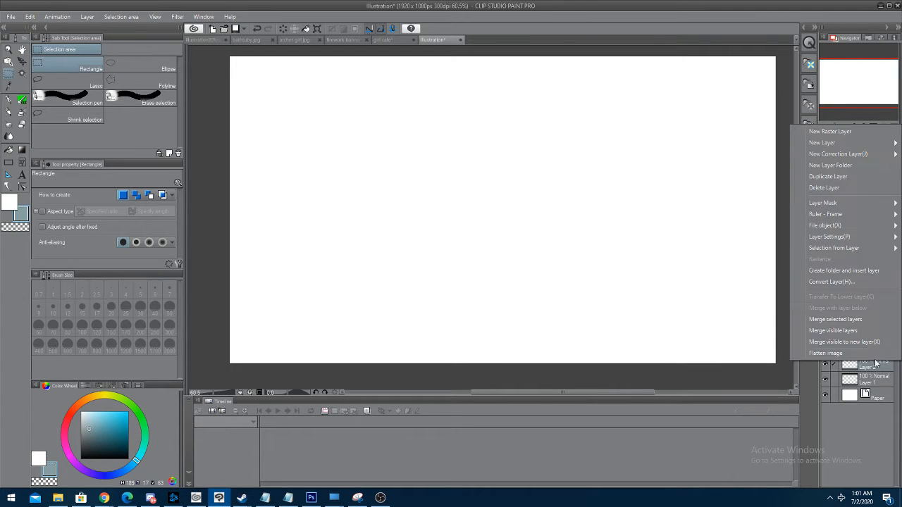
left_click(845, 188)
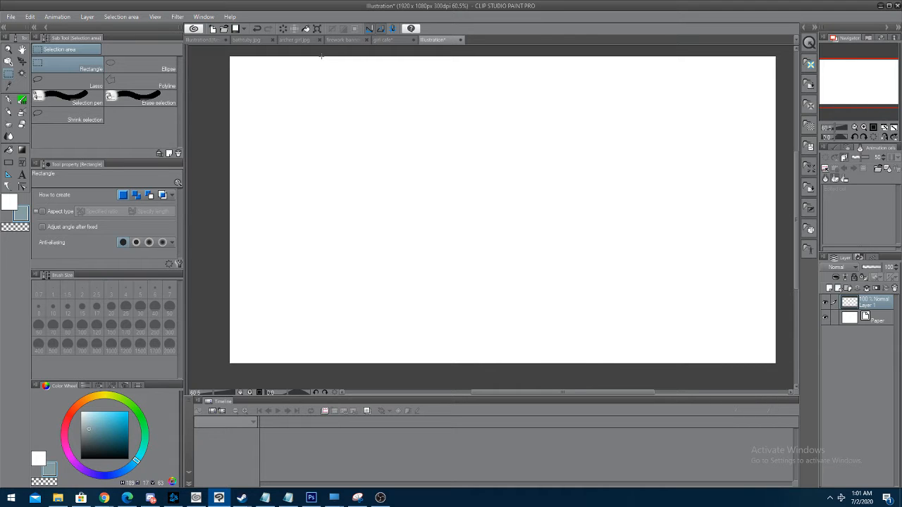
Switch to the Brush tool with the watercolor cloud brush 雲 単色 V, try one grey-blue cloud stamp and undo it
left_click(9, 103)
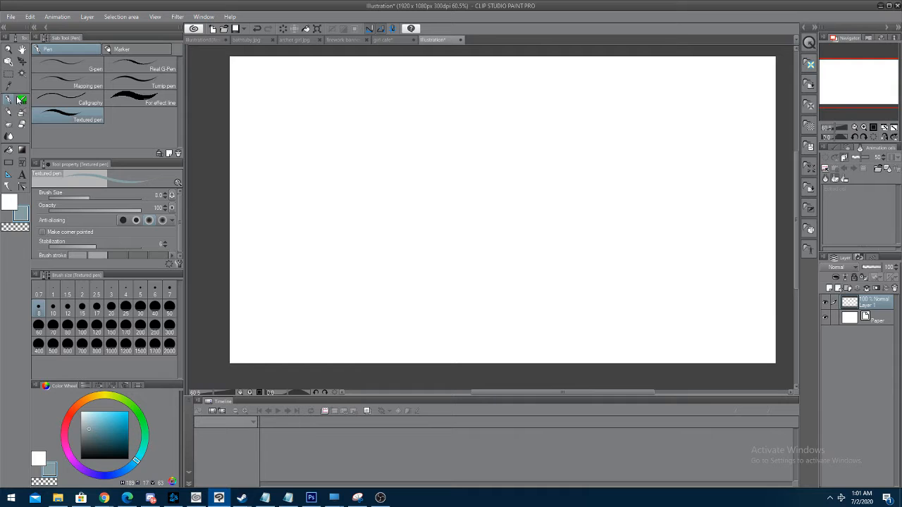
left_click(23, 102)
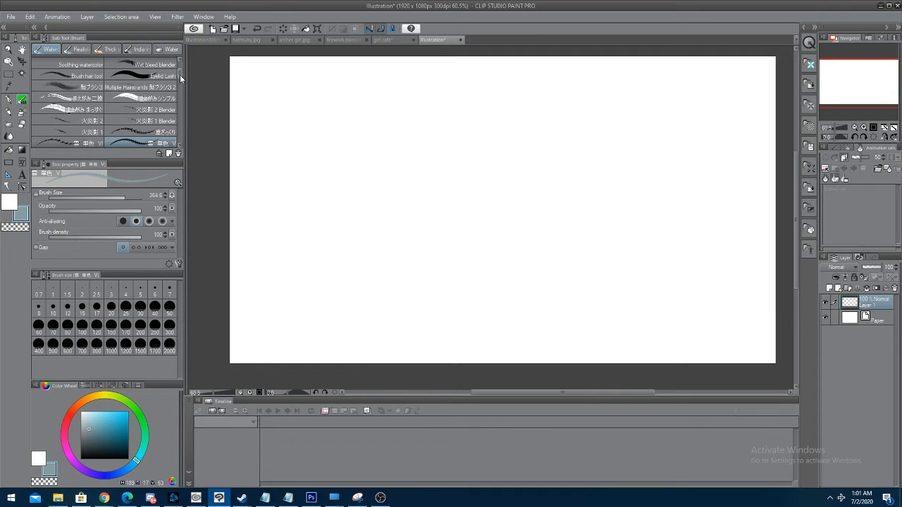
left_click_drag(180, 74, 179, 52)
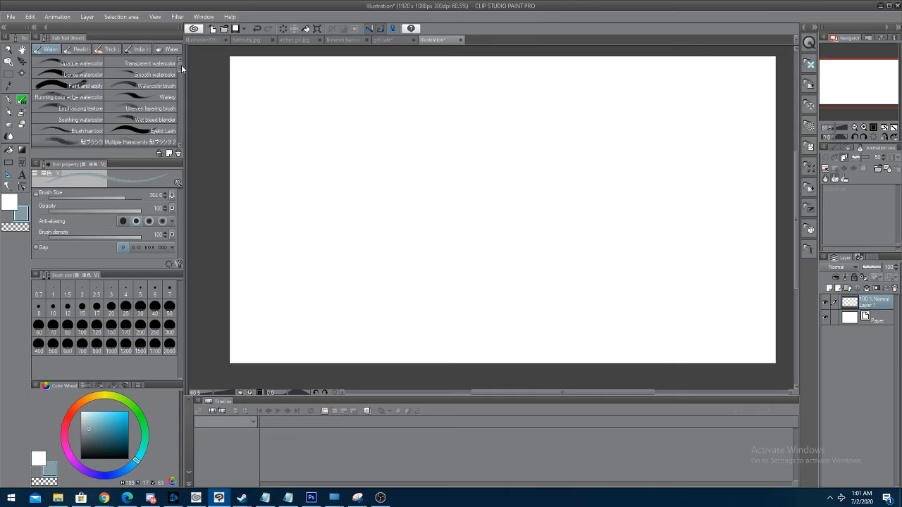
mouse_move(181, 65)
left_mouse_down()
mouse_move(178, 108)
mouse_move(180, 66)
mouse_move(180, 79)
left_mouse_up()
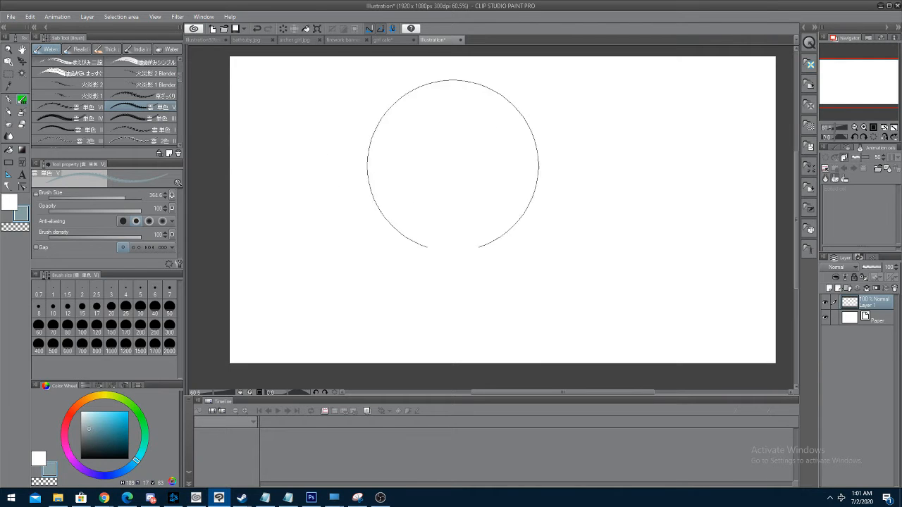
left_click(458, 153)
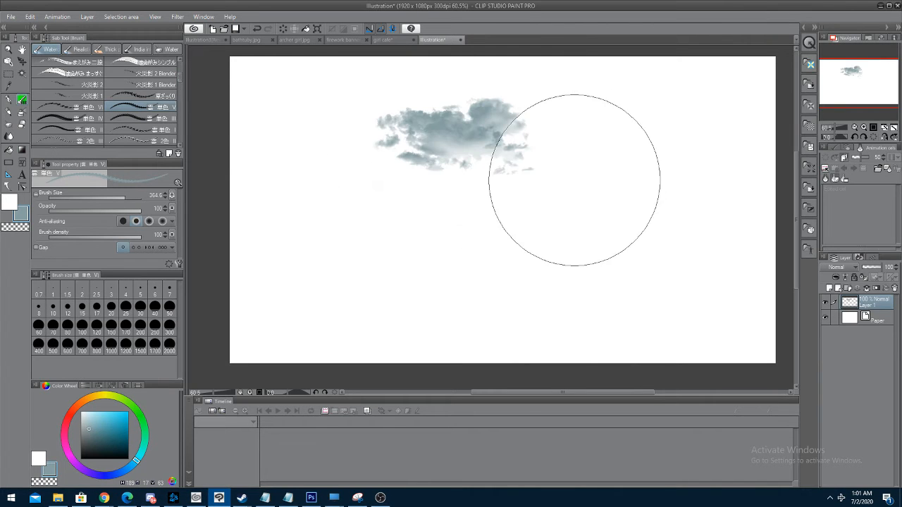
key("ctrl+z")
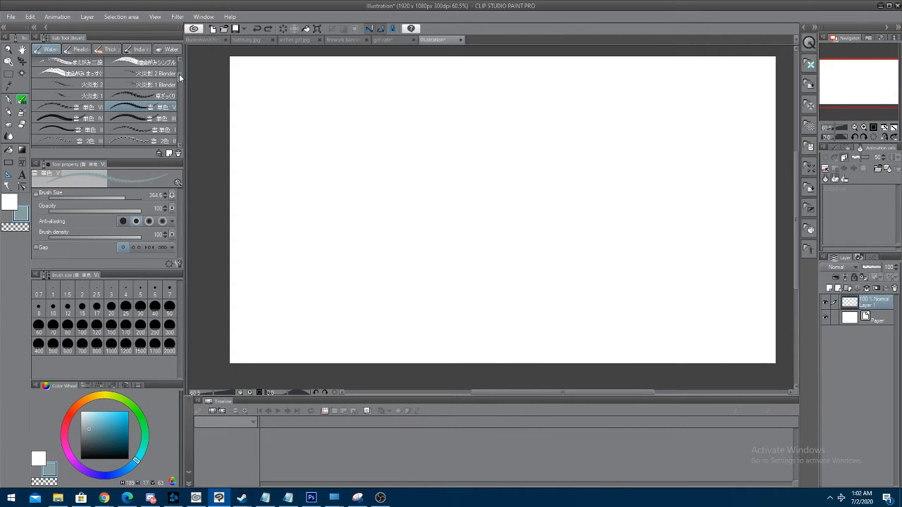
Set the brush size of the 雲 単色 V cloud brush to 250
scroll(179, 74, "down", 1)
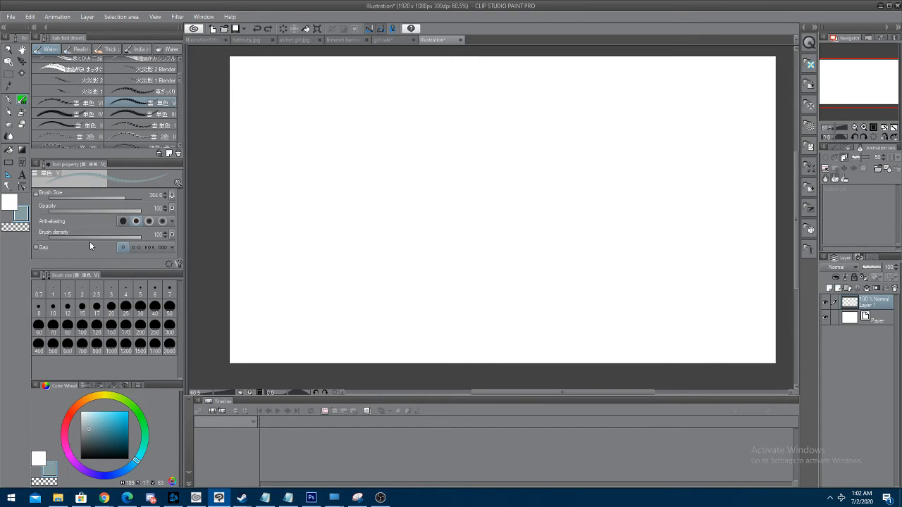
left_click(99, 306)
left_click(169, 310)
left_click(125, 317)
left_click(68, 326)
left_click(110, 330)
left_click(155, 329)
Stamp a grey-blue cloud in the canvas's upper half, and stamp another beside it in a brighter light blue
left_click(398, 150)
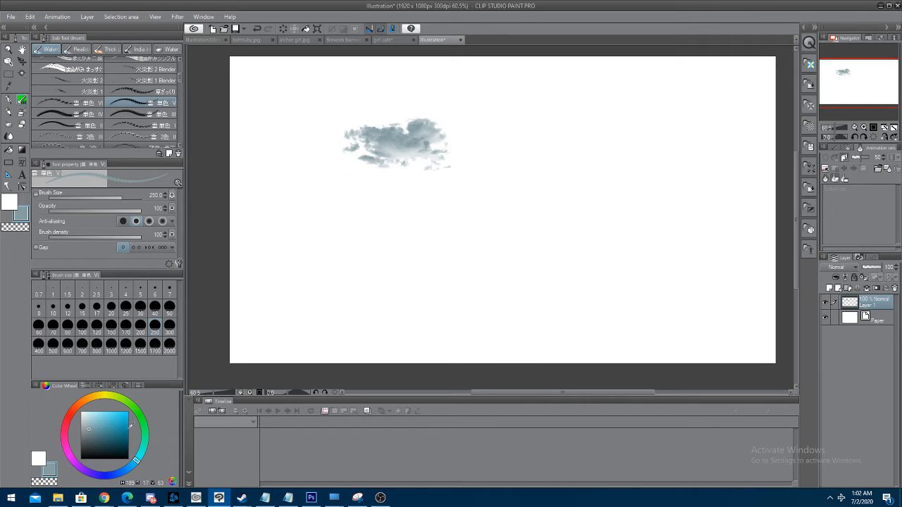
left_click_drag(91, 427, 102, 415)
left_click(530, 178)
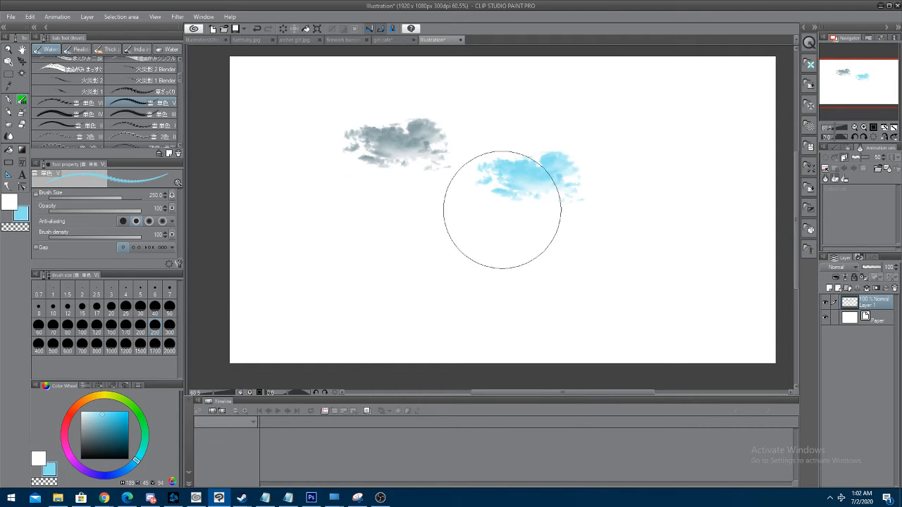
key("ctrl+z")
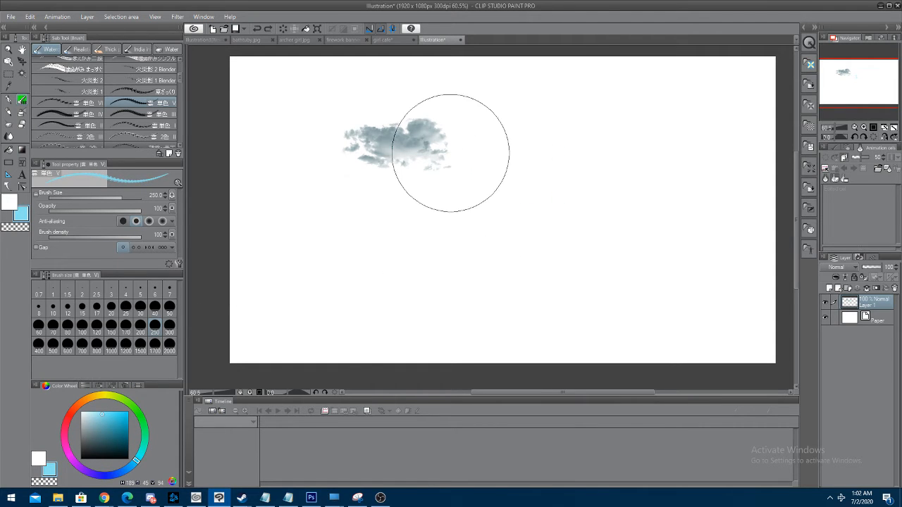
left_click(508, 166)
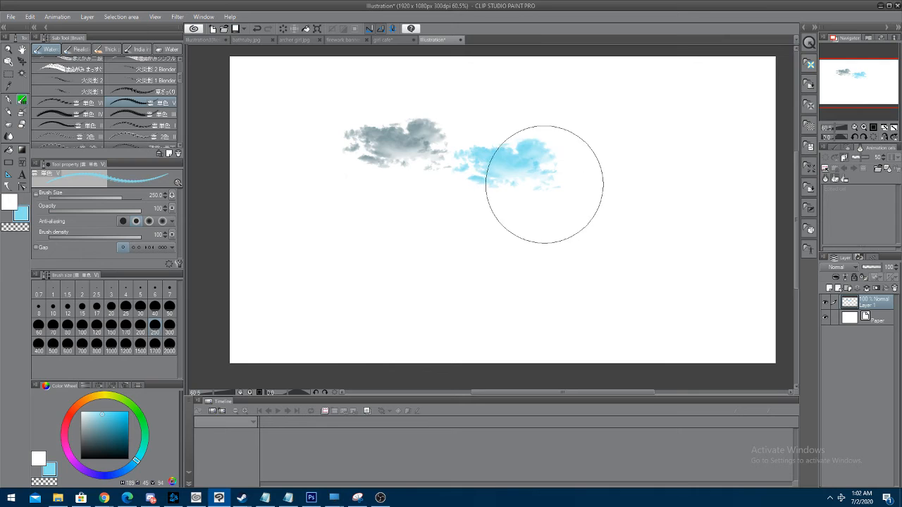
Undo both the blue and the grey-blue cloud stamps
left_click(29, 17)
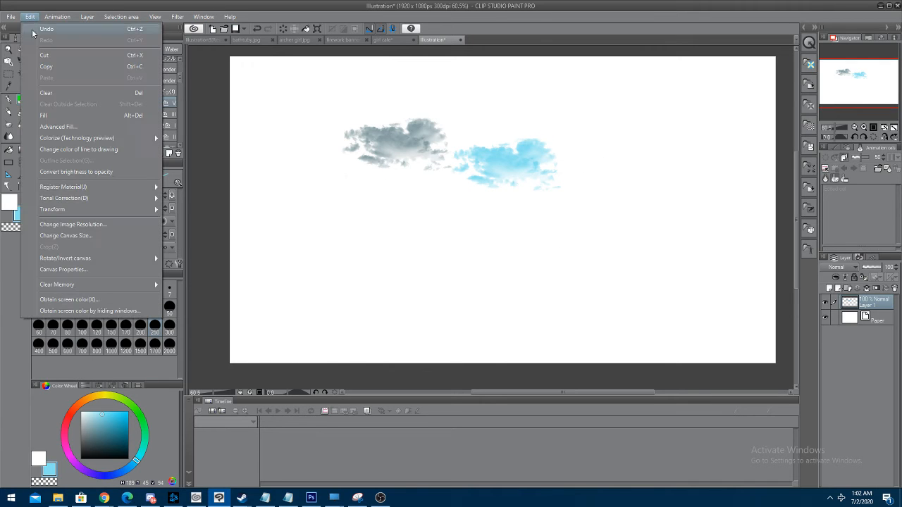
left_click(50, 29)
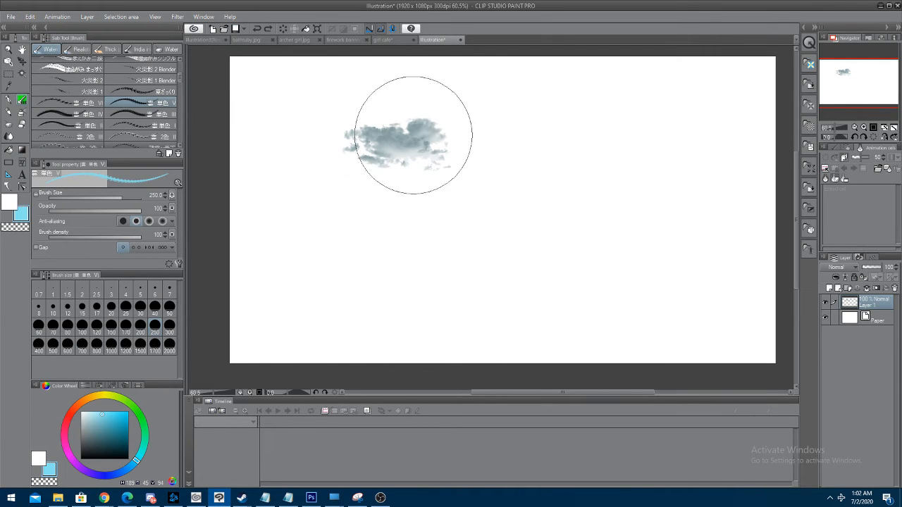
left_click(30, 17)
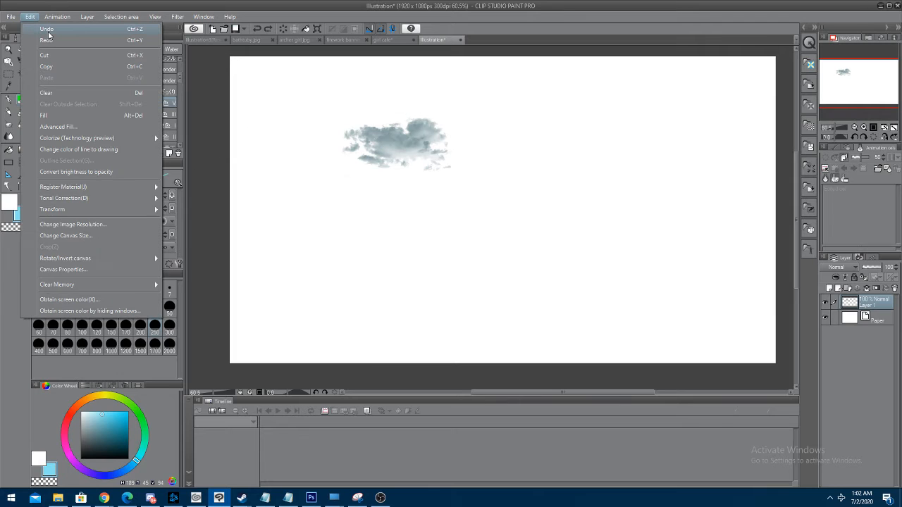
left_click(49, 29)
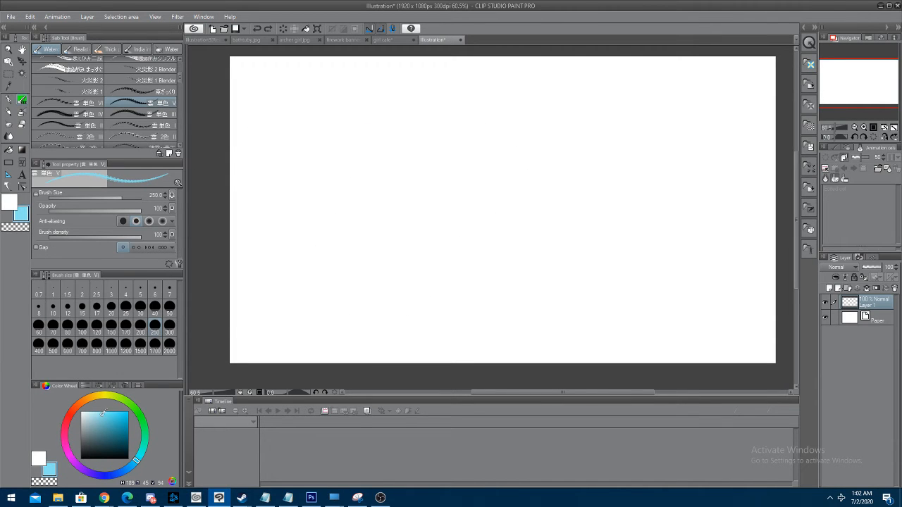
Pick a paler light blue and stamp a small 雲 単色 V cloud right of centre and a large 雲 単色 IV cloud on the canvas's left half
left_click(98, 414)
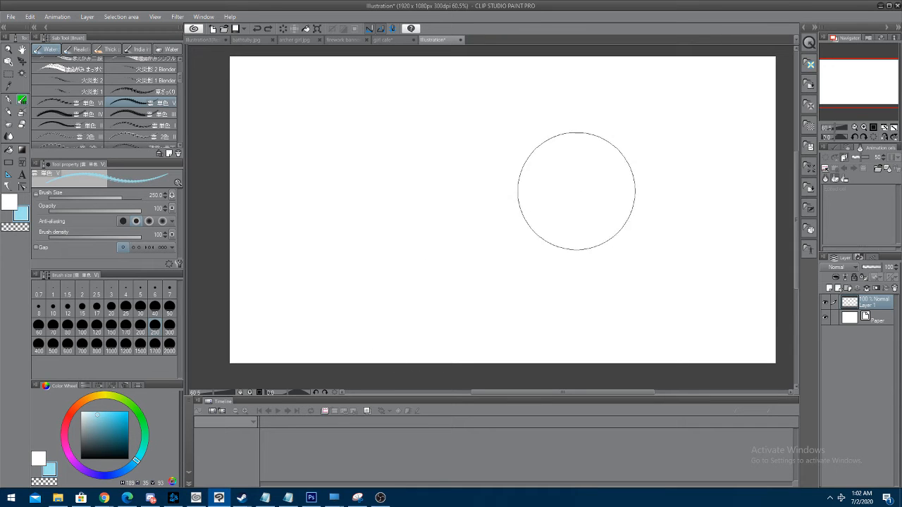
left_click(599, 177)
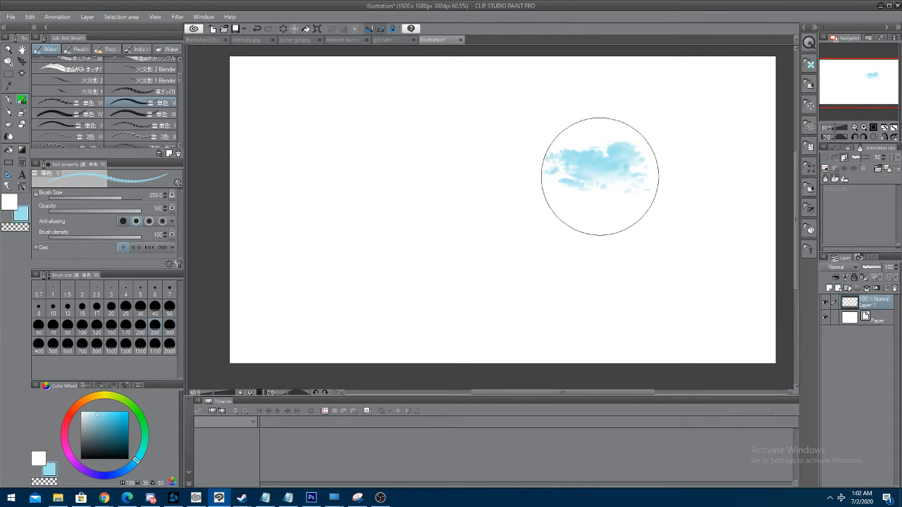
left_click(93, 114)
left_click(393, 169)
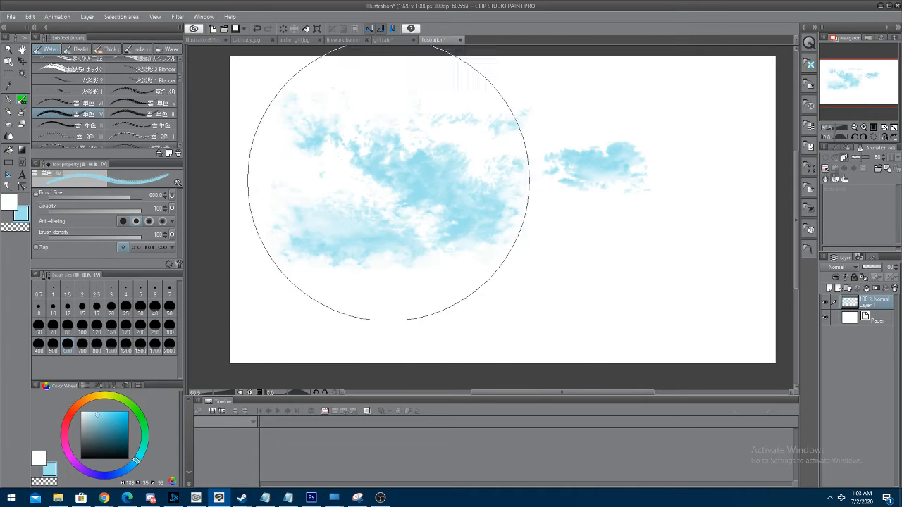
Stamp a small wispy cloud below the right-hand one with the 雲 単色 I brush at size 250
left_click(130, 124)
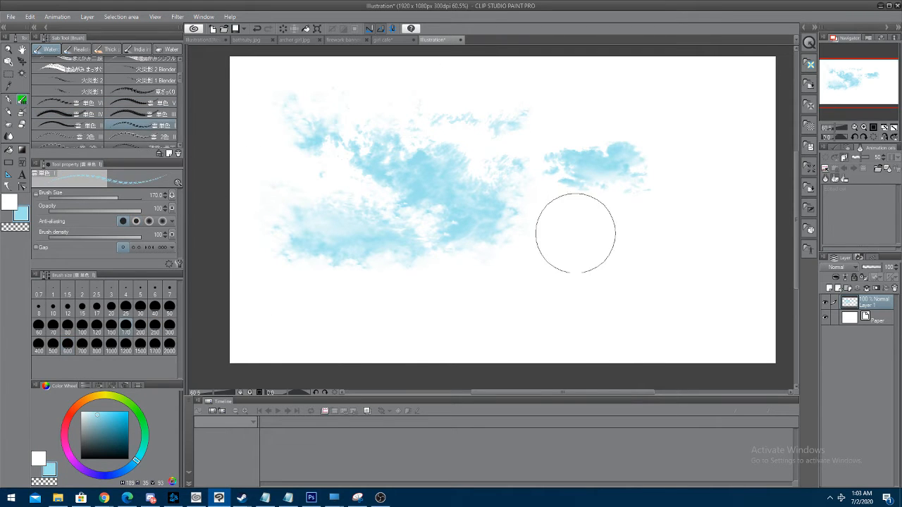
left_click(592, 256)
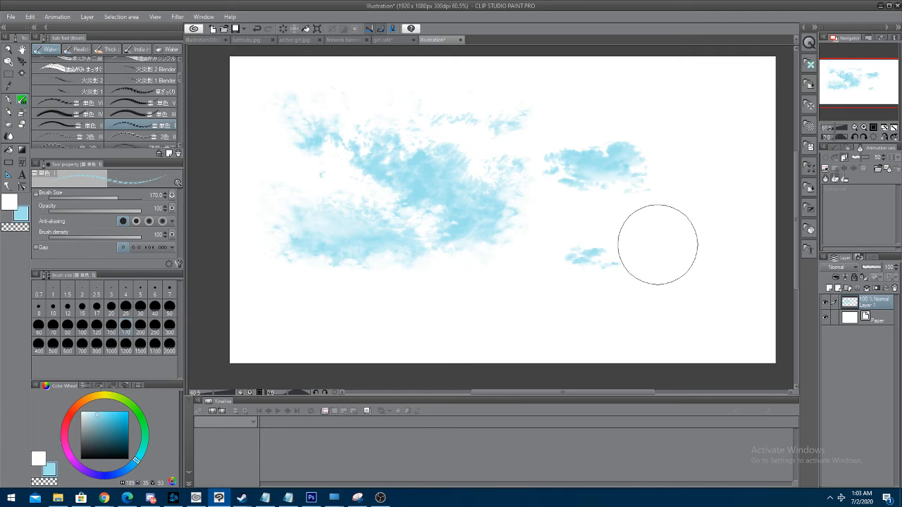
key("ctrl+z")
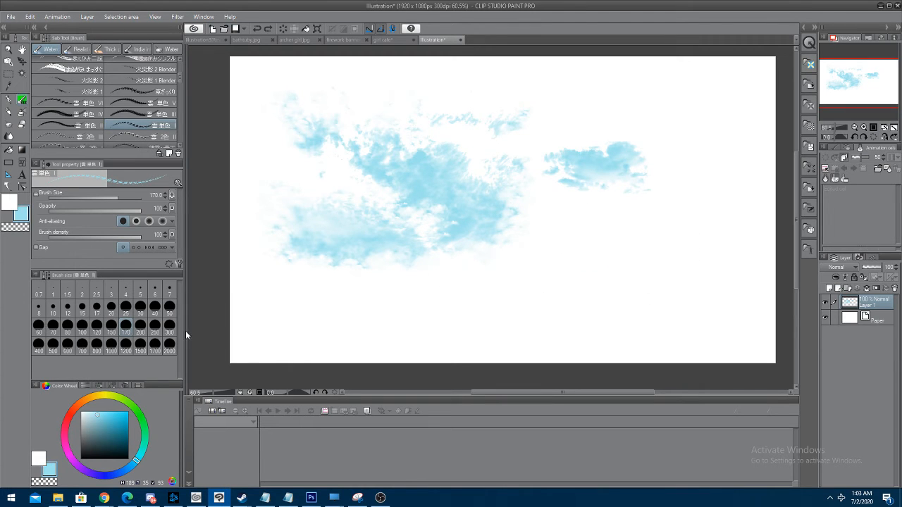
left_click(155, 334)
left_click(597, 269)
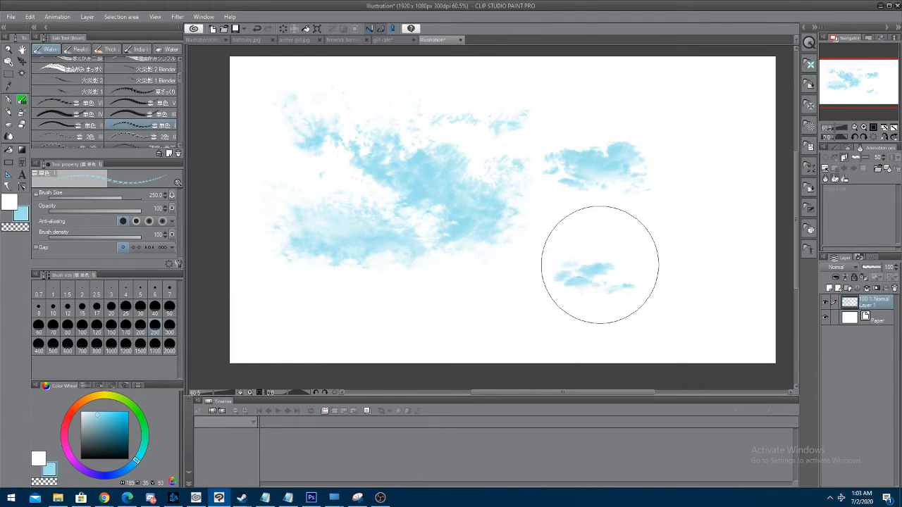
key("ctrl+z")
left_click(669, 222)
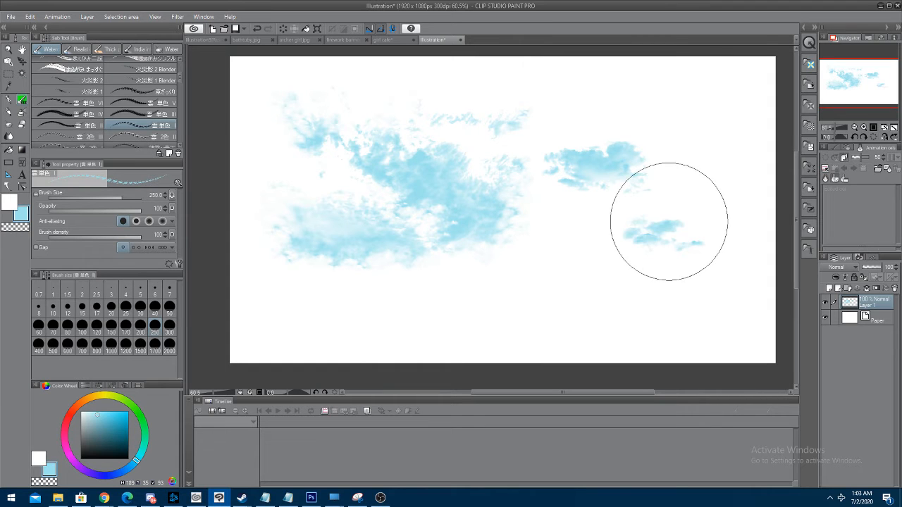
Stamp a large cloud group across the canvas's upper right with the 雲 2色 I brush, undoing the trial placements
scroll(132, 113, "down", 1)
left_click(77, 135)
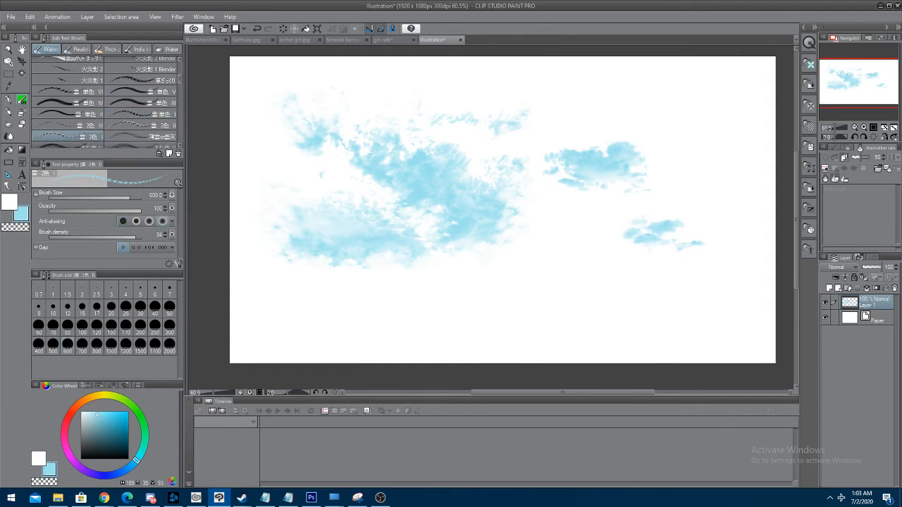
left_click(612, 219)
key("ctrl+z")
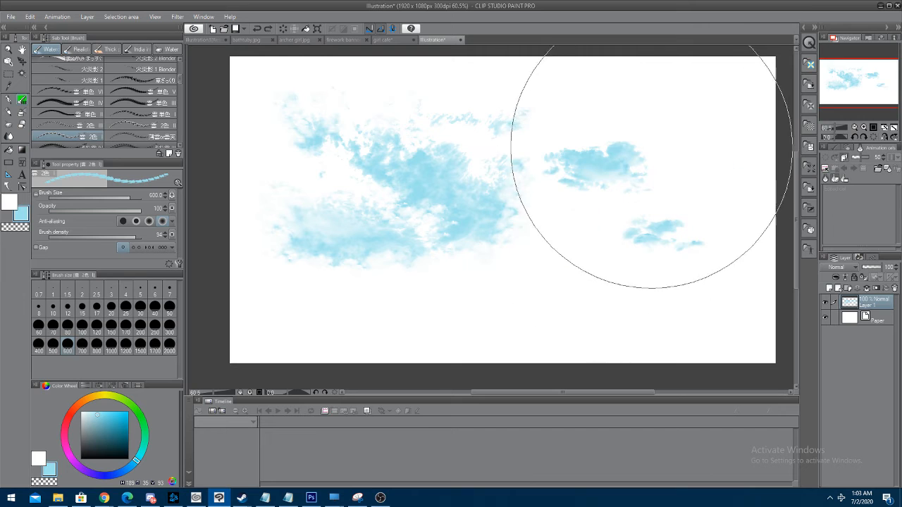
left_click(642, 149)
key("ctrl+z")
left_click(619, 208)
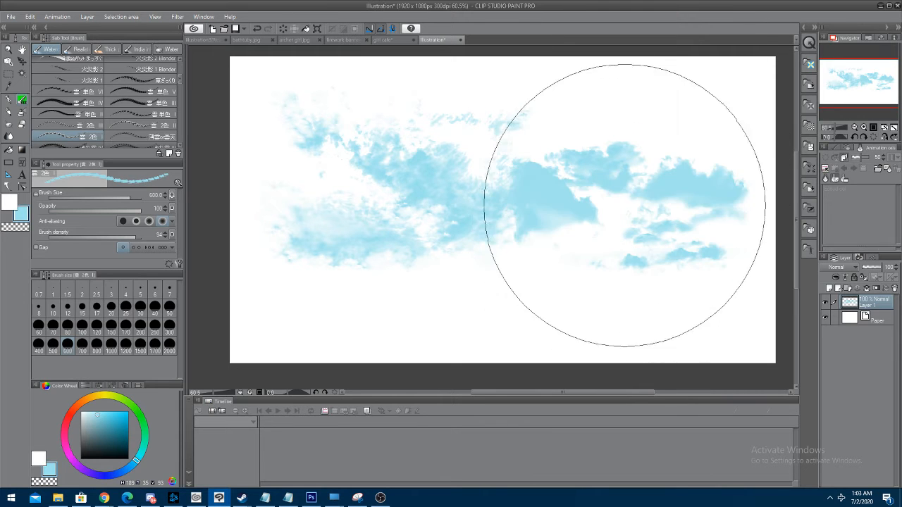
key("ctrl+z")
left_click(646, 138)
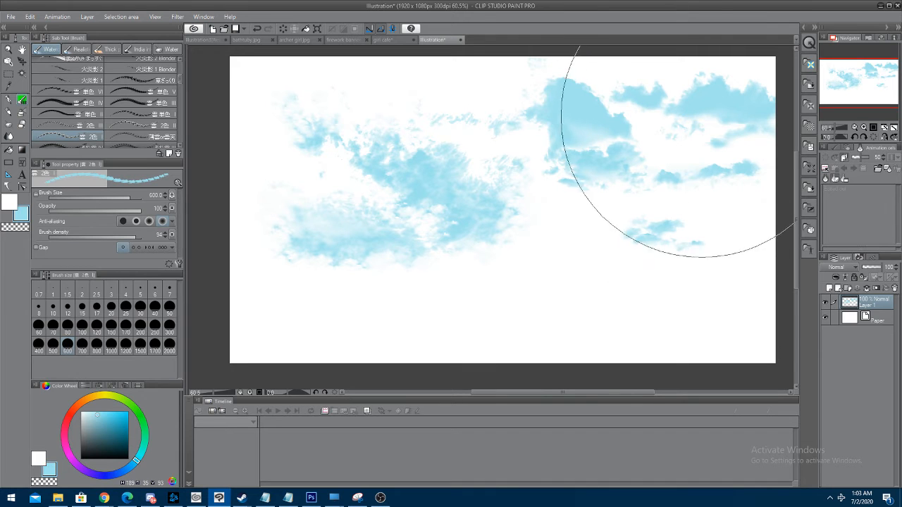
Shift the whole cloud layer slightly downward with Move layer, and return to the rectangle selection tool
left_click(8, 73)
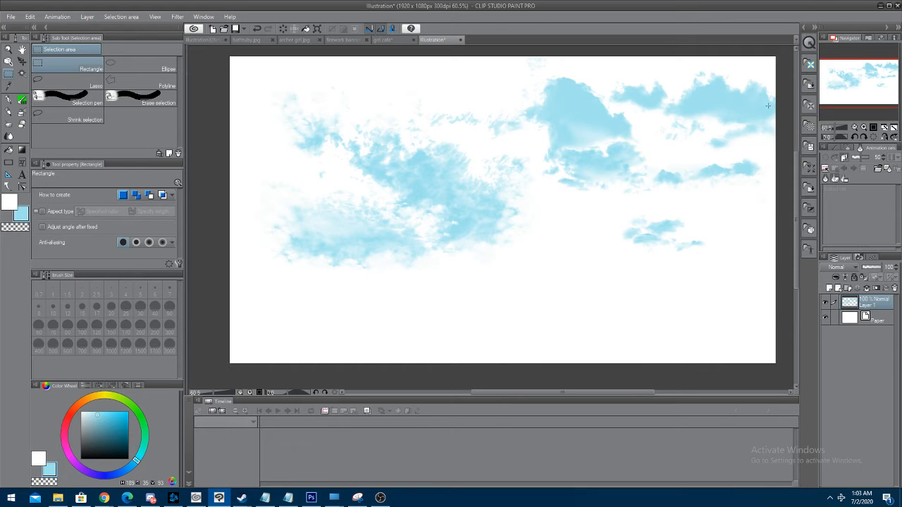
left_click(21, 62)
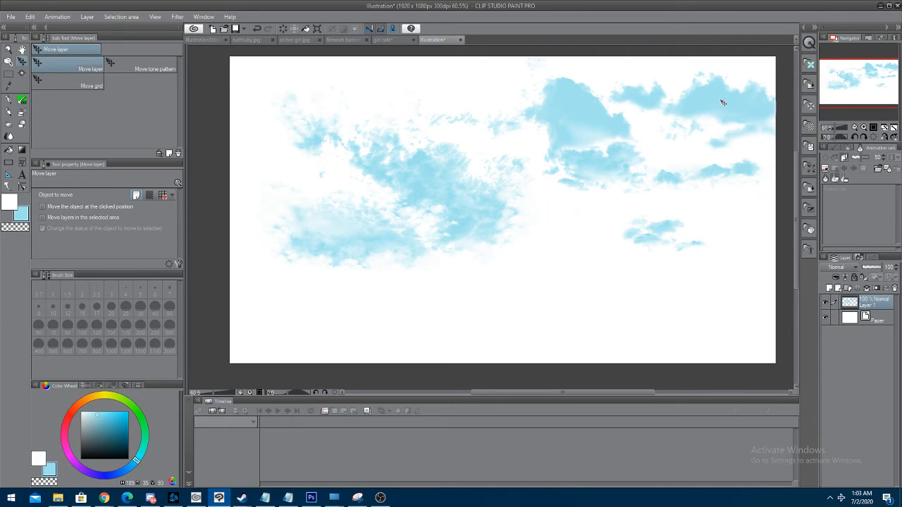
left_click_drag(723, 99, 731, 132)
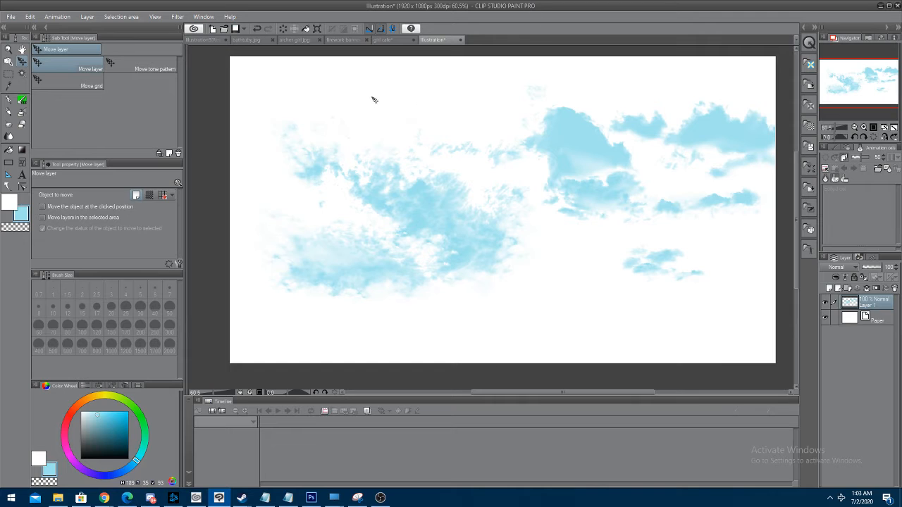
left_click(10, 75)
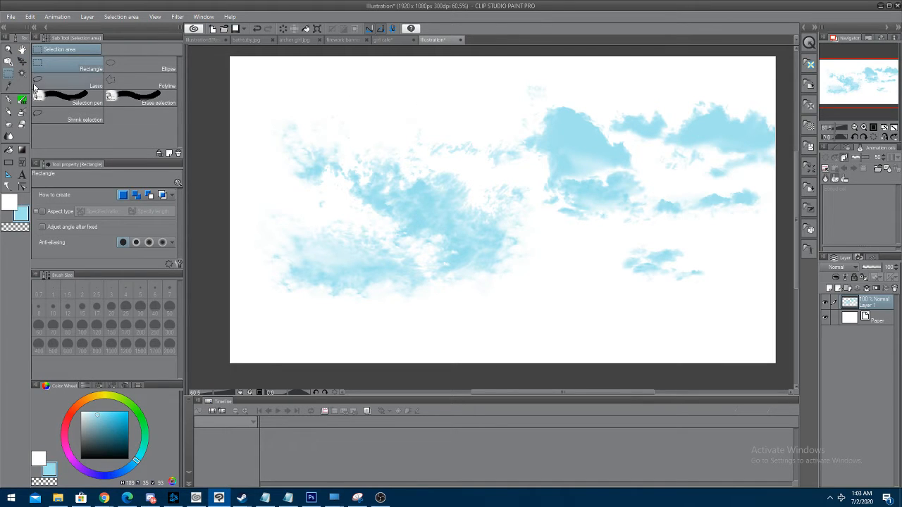
Try erasing the small wispy cloud at the canvas's lower right with the Soft eraser at size 170, and undo the stroke
left_click(23, 124)
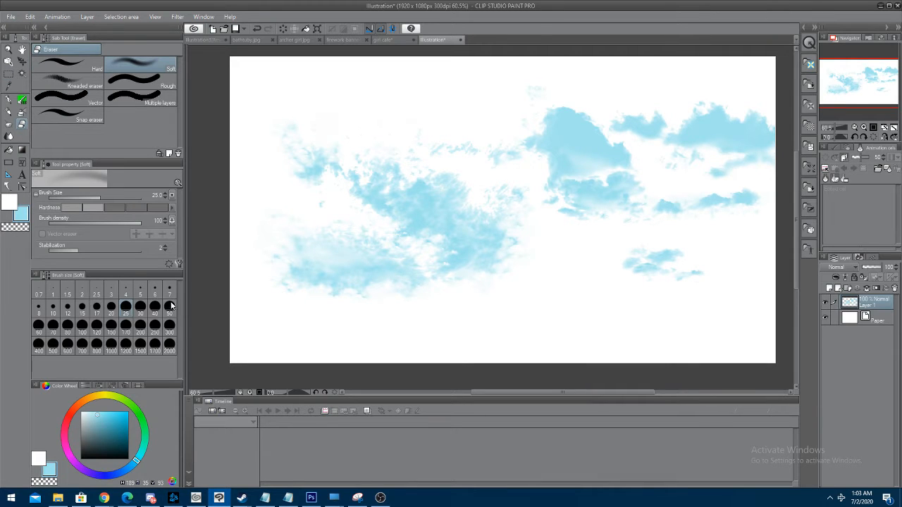
left_click(132, 329)
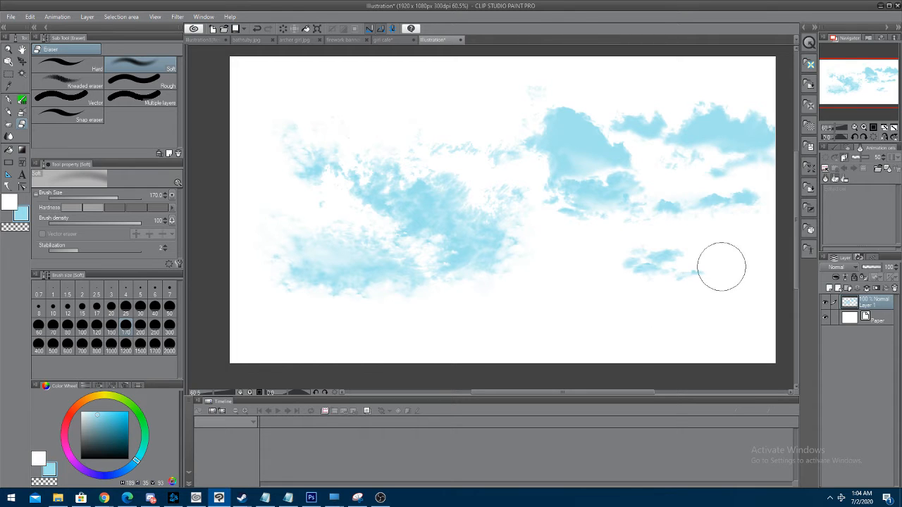
mouse_move(721, 267)
left_mouse_down()
mouse_move(670, 300)
mouse_move(714, 279)
mouse_move(688, 301)
mouse_move(643, 318)
mouse_move(641, 303)
mouse_move(649, 305)
mouse_move(638, 299)
mouse_move(674, 273)
mouse_move(586, 284)
mouse_move(650, 256)
mouse_move(674, 279)
left_mouse_up()
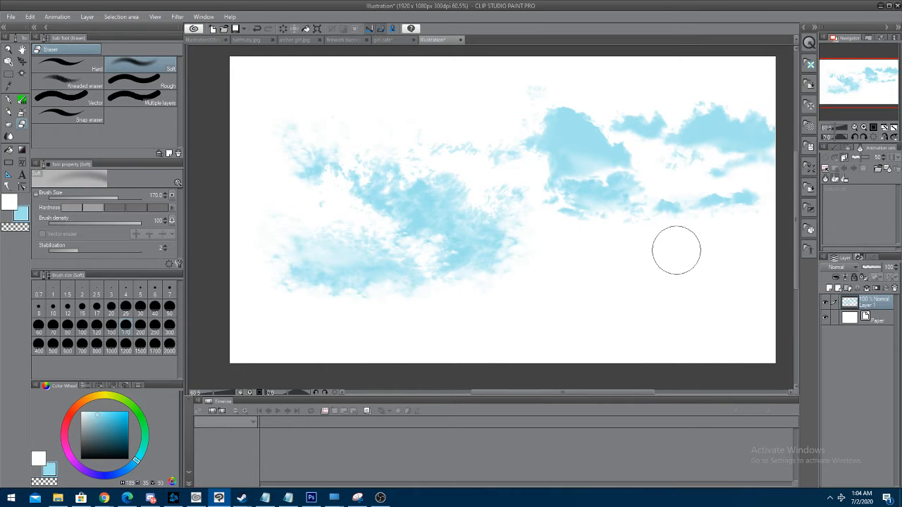
key("ctrl+z")
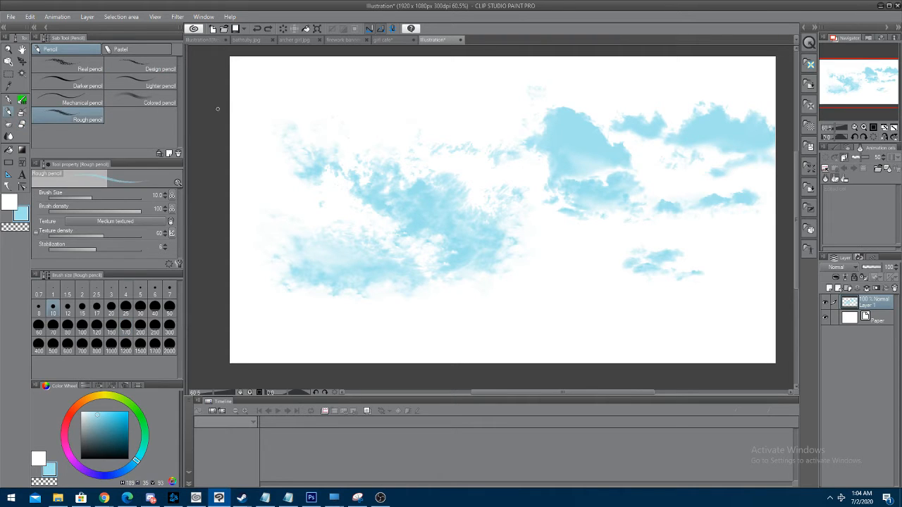
Try sketching a scribble and a small face below the clouds with the light-blue Rough pencil at size 10, undoing the strokes
mouse_move(524, 310)
left_mouse_down()
mouse_move(569, 317)
mouse_move(550, 283)
mouse_move(537, 291)
mouse_move(551, 252)
mouse_move(563, 275)
mouse_move(574, 257)
left_mouse_up()
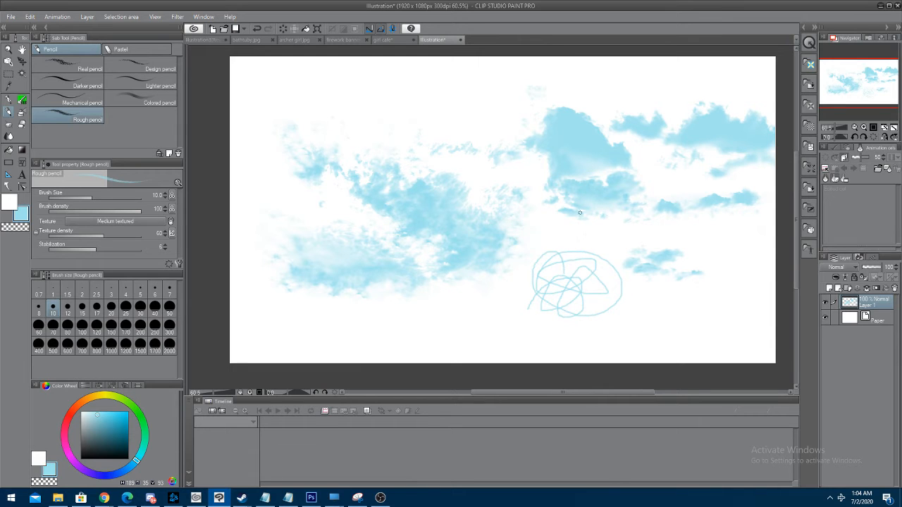
key("ctrl+z")
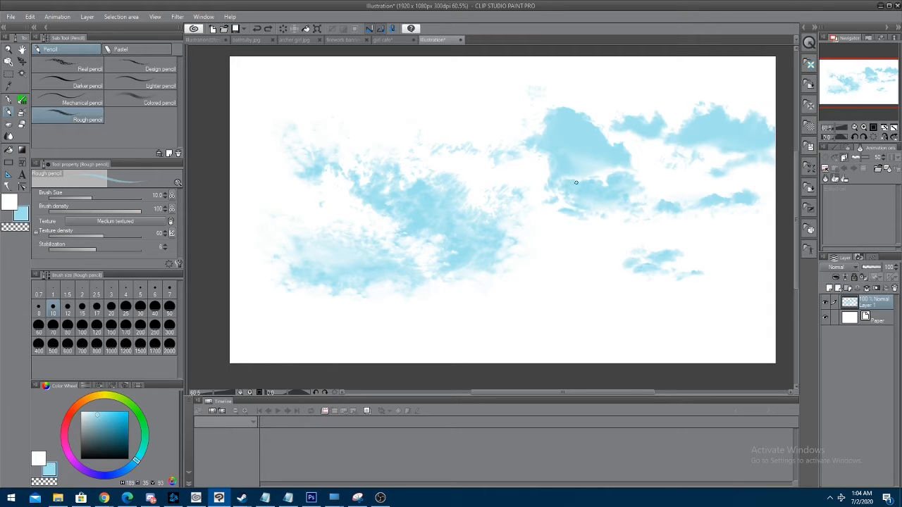
mouse_move(554, 241)
left_mouse_down()
mouse_move(552, 273)
mouse_move(568, 249)
left_mouse_up()
left_click_drag(543, 263, 574, 268)
mouse_move(539, 233)
left_mouse_down()
mouse_move(554, 286)
mouse_move(586, 284)
mouse_move(586, 246)
mouse_move(549, 233)
left_mouse_up()
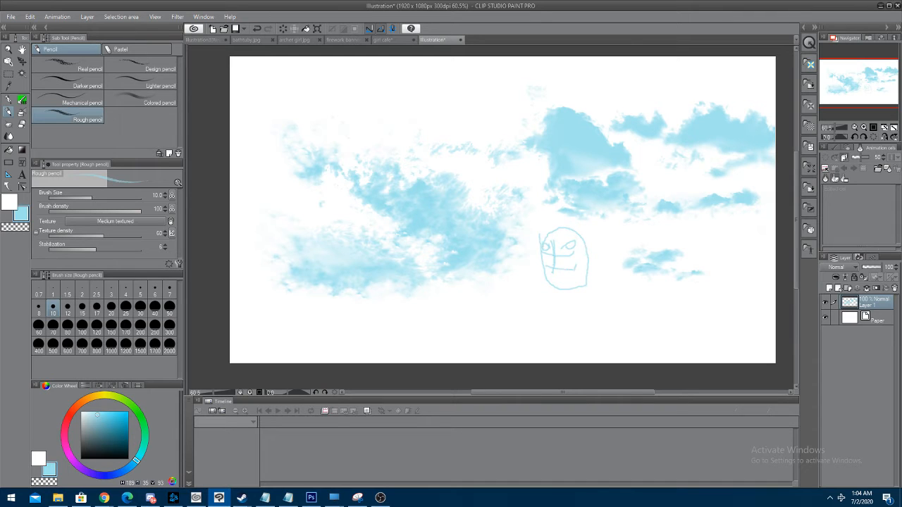
key("ctrl+z")
key("ctrl+z")
key("ctrl+z")
key("ctrl+z")
key("ctrl+z")
key("ctrl+z")
key("ctrl+z")
key("ctrl+z")
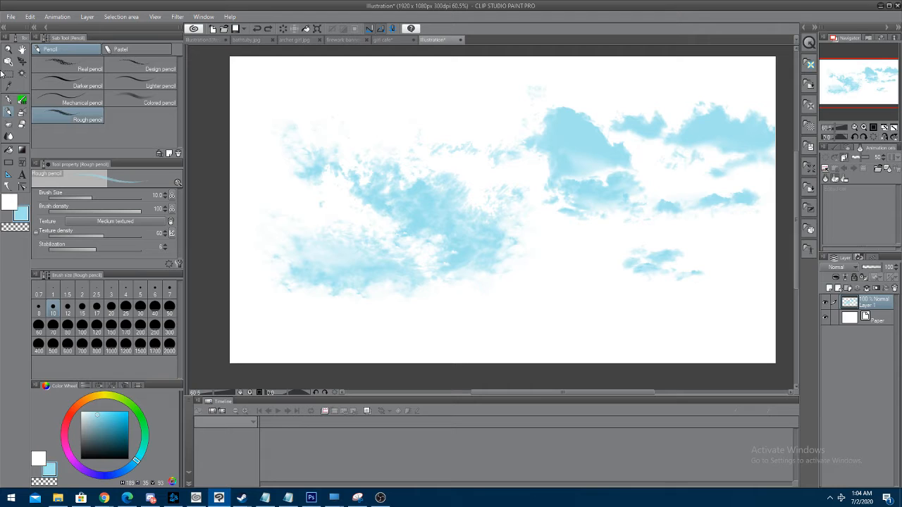
Switch to the archer girl.jpg drawing and paint over her cheek with the Soft airbrush at size 100 in her sampled skin colour
left_click(8, 136)
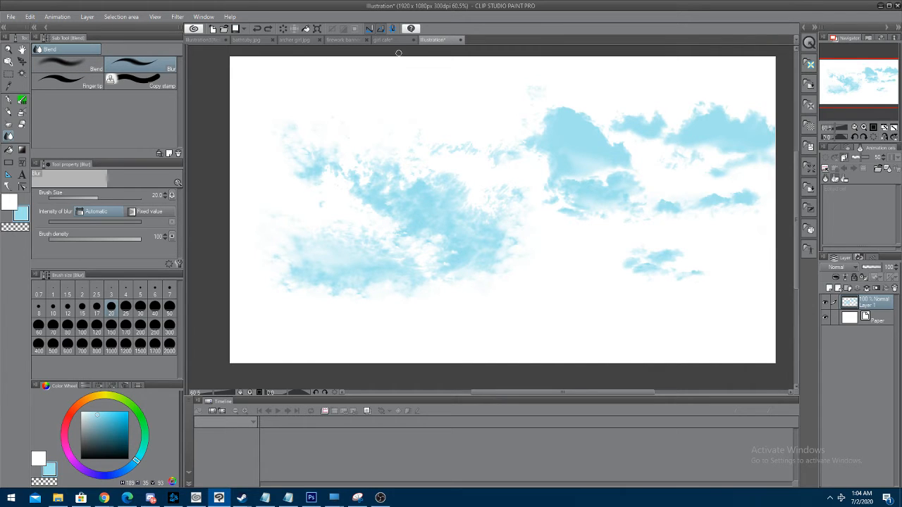
left_click(293, 40)
scroll(494, 169, "up", 6)
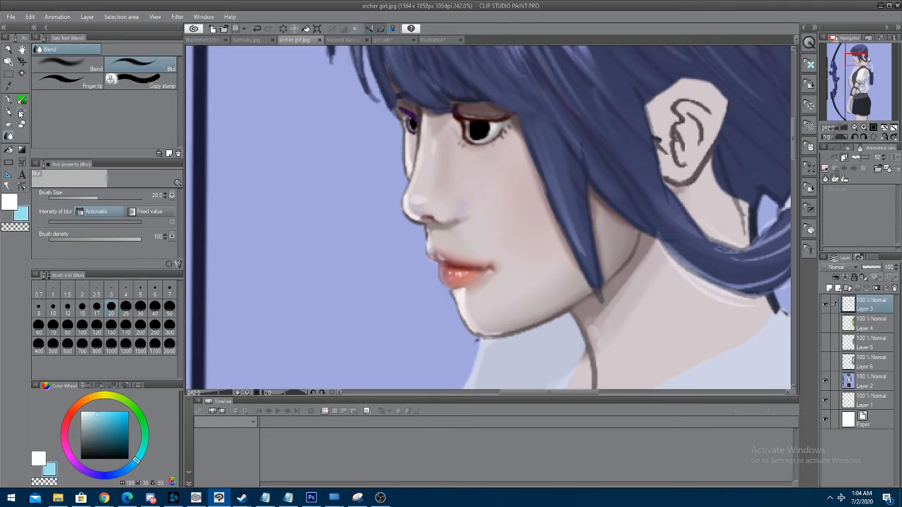
left_click(21, 114)
left_click(525, 191, "alt")
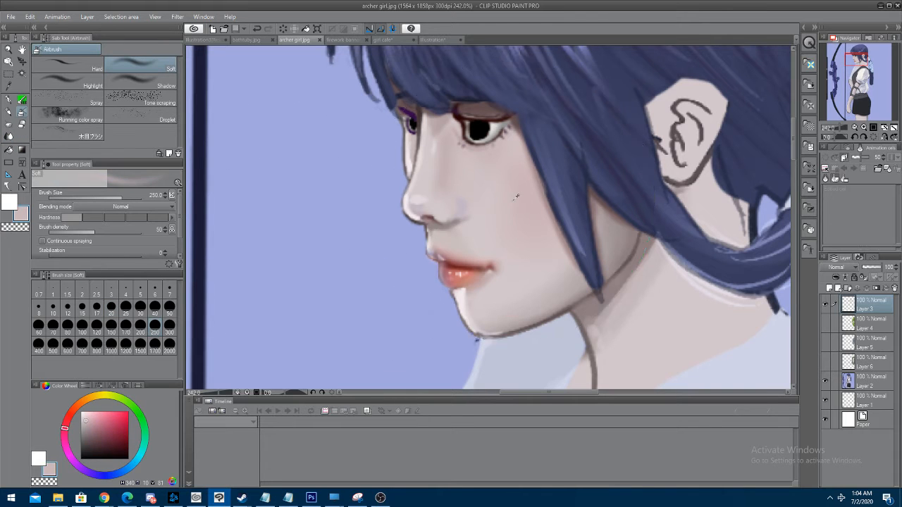
left_click(83, 326)
mouse_move(479, 226)
left_mouse_down()
mouse_move(488, 168)
mouse_move(499, 228)
mouse_move(499, 202)
left_mouse_up()
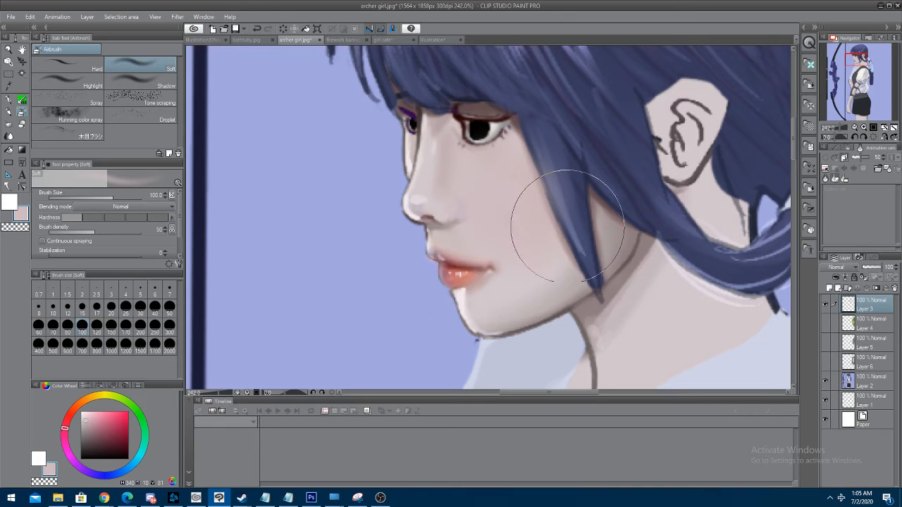
Add a new layer and paint a pink blush on the cheek with the Soft airbrush at size 70
left_click(830, 289)
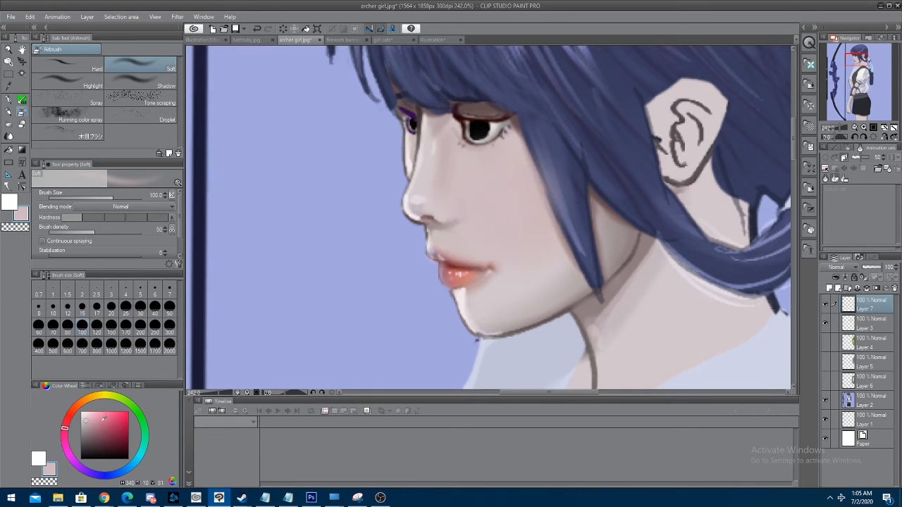
left_click(96, 417)
left_click(52, 335)
mouse_move(479, 214)
left_mouse_down()
mouse_move(485, 201)
mouse_move(498, 208)
left_mouse_up()
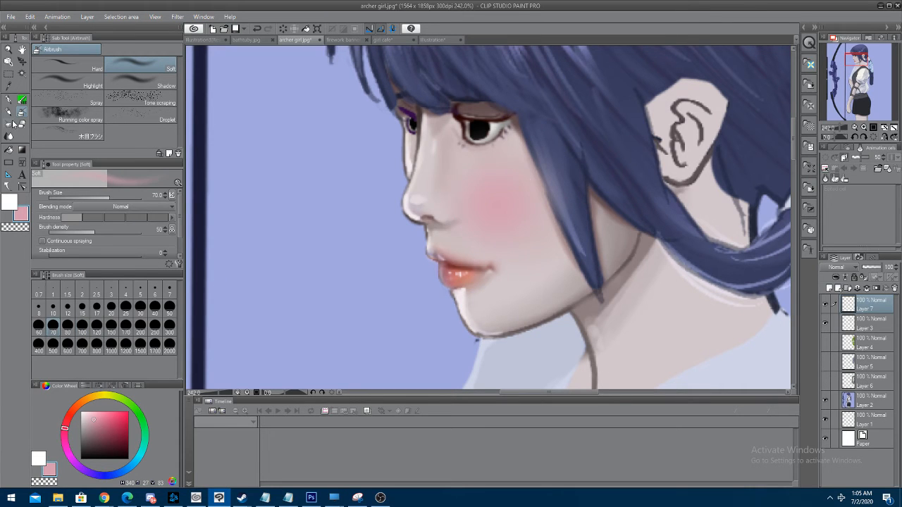
Blend the pink blush into the surrounding skin with the Blend brush at size 100
left_click(11, 143)
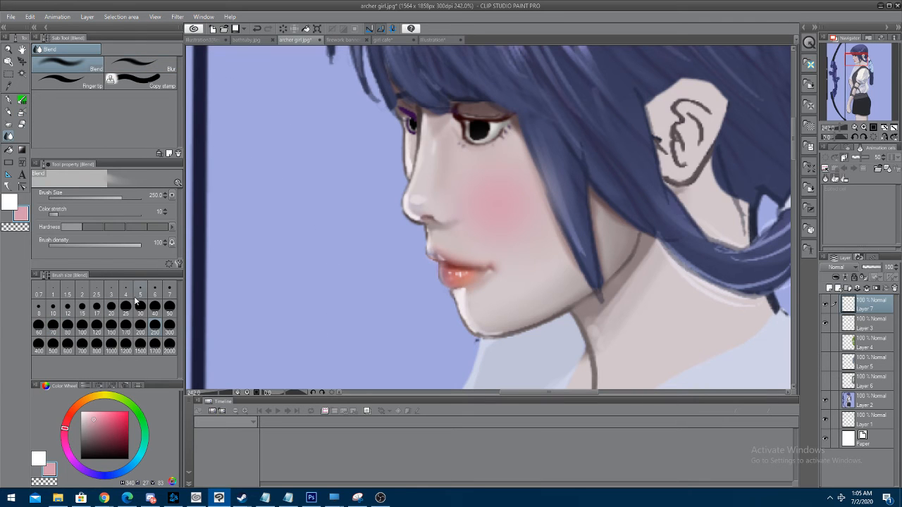
left_click(82, 325)
mouse_move(520, 211)
left_mouse_down()
mouse_move(483, 199)
mouse_move(516, 218)
mouse_move(562, 204)
mouse_move(604, 169)
mouse_move(556, 209)
mouse_move(549, 235)
mouse_move(546, 225)
mouse_move(509, 217)
mouse_move(538, 260)
mouse_move(512, 213)
mouse_move(531, 226)
mouse_move(517, 249)
mouse_move(557, 205)
mouse_move(547, 155)
mouse_move(565, 109)
mouse_move(603, 66)
left_mouse_up()
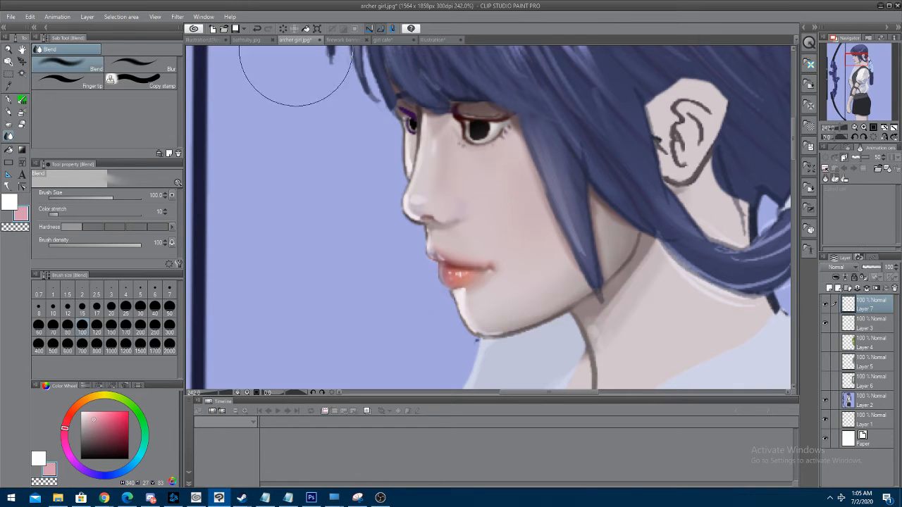
Return to the cloud illustration, choose the Fill tool, and add a new layer placed beneath the cloud layer
left_click(439, 38)
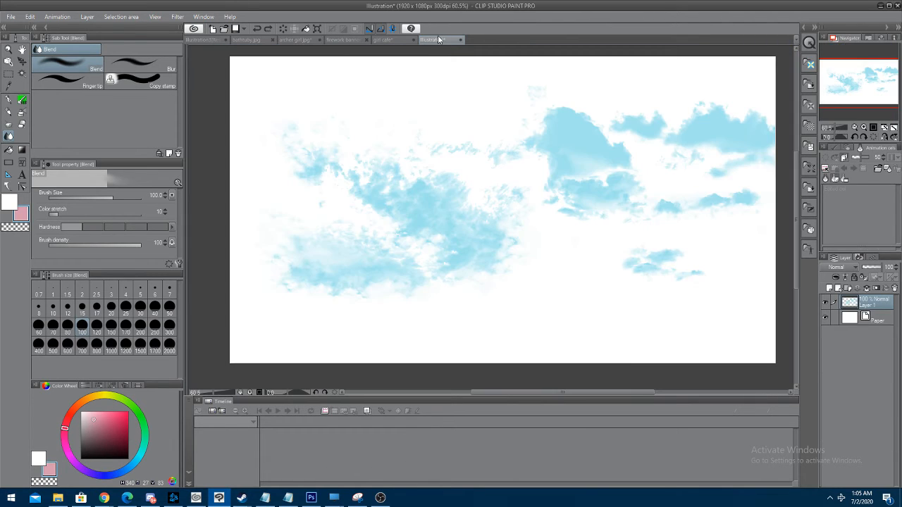
left_click(10, 150)
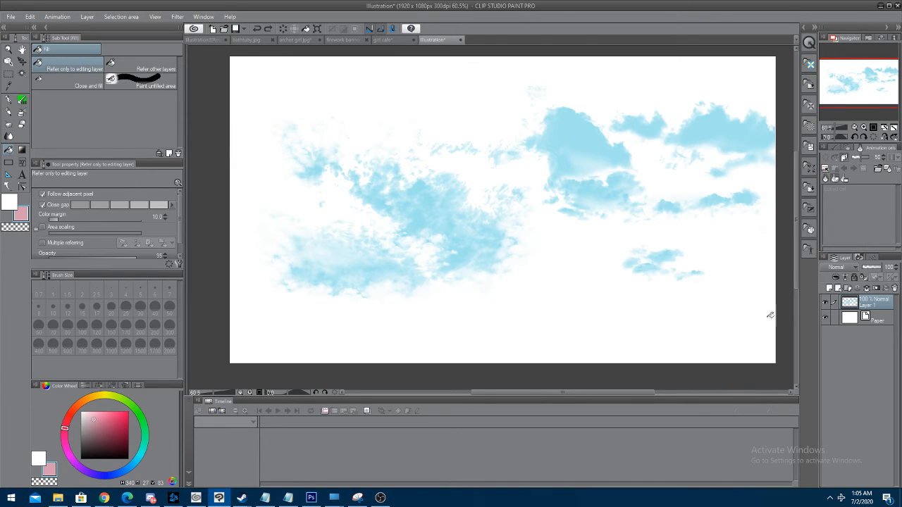
left_click(830, 289)
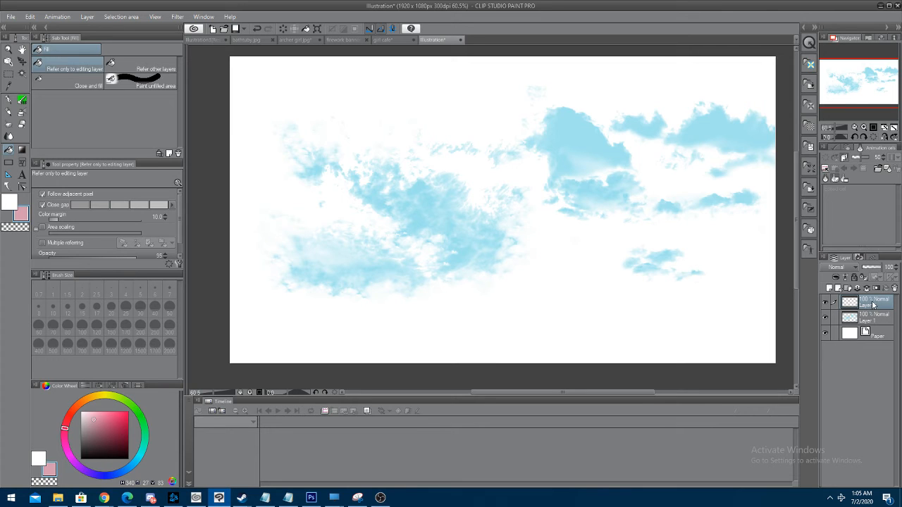
mouse_move(874, 304)
left_mouse_down()
mouse_move(875, 327)
mouse_move(872, 315)
left_mouse_up()
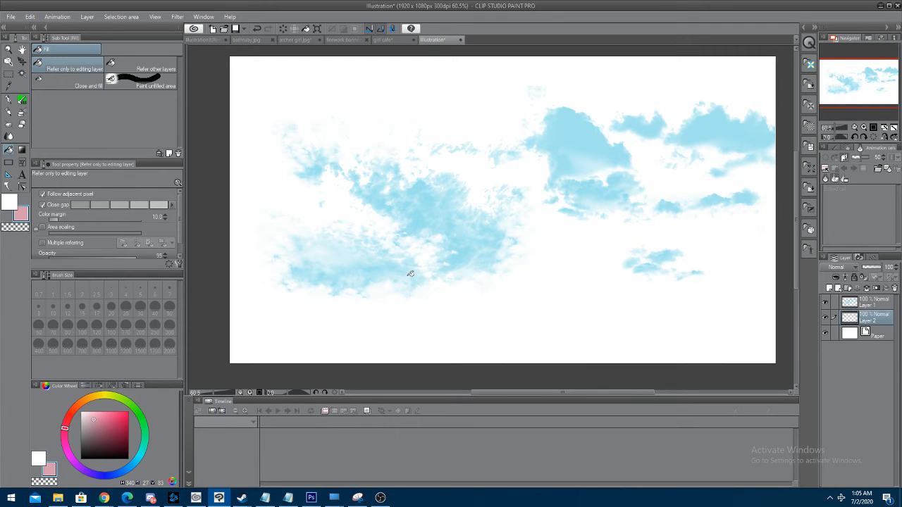
Fill the new layer with pale pink, and refill it with a lighter tint of hue 293, saturation 10, value 100
left_click_drag(139, 465, 138, 459)
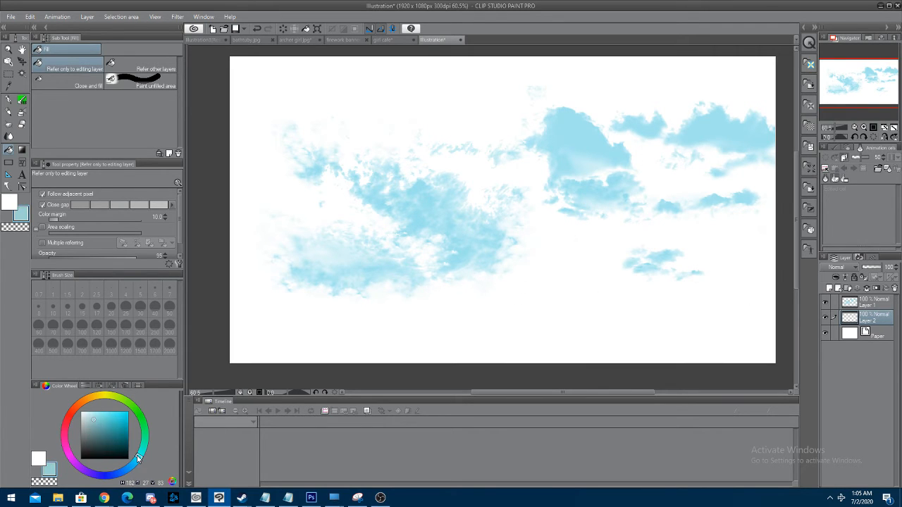
left_click(73, 462)
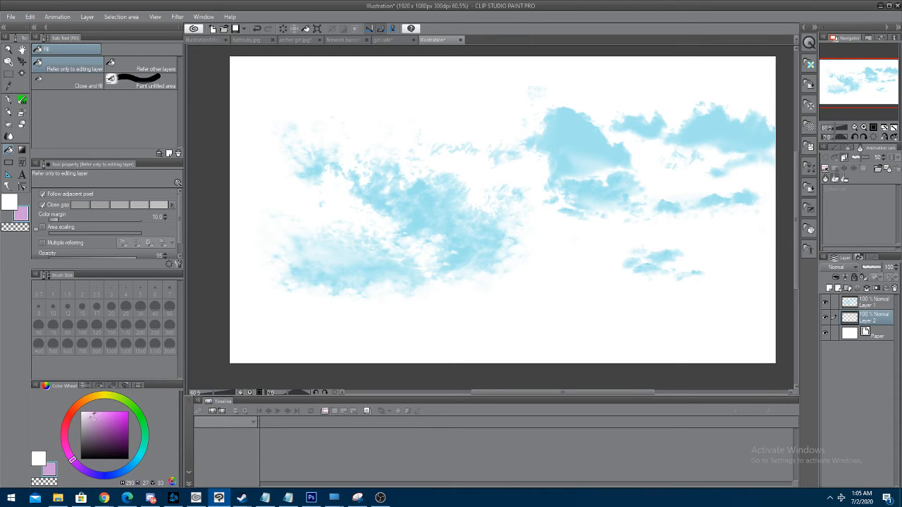
left_click(88, 411)
left_click(551, 316)
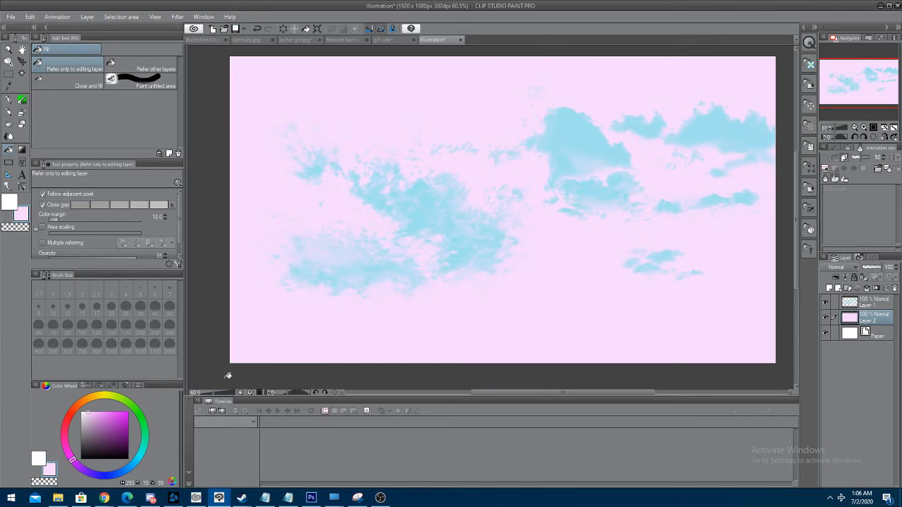
left_click_drag(88, 412, 85, 411)
left_click(557, 326)
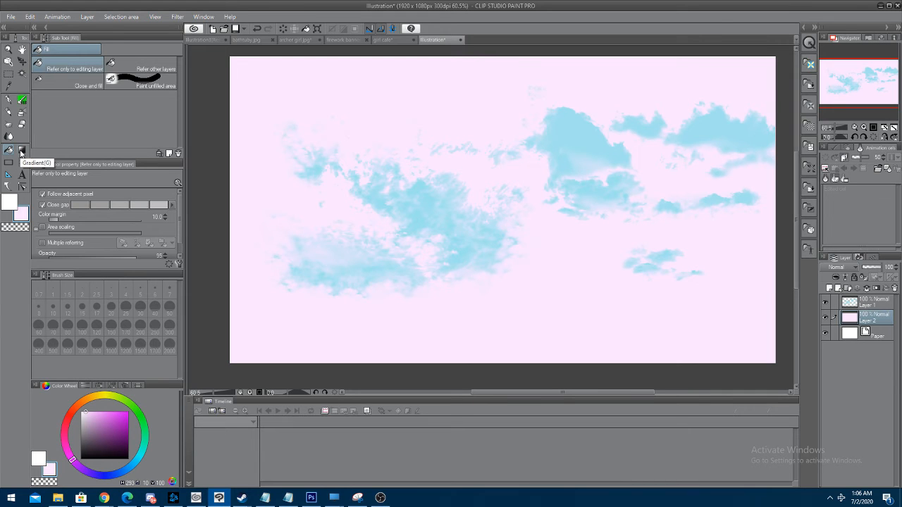
Add another layer between the clouds and the pink fill, and try a vertical Midday sky gradient on it, undoing the gradient
left_click(21, 150)
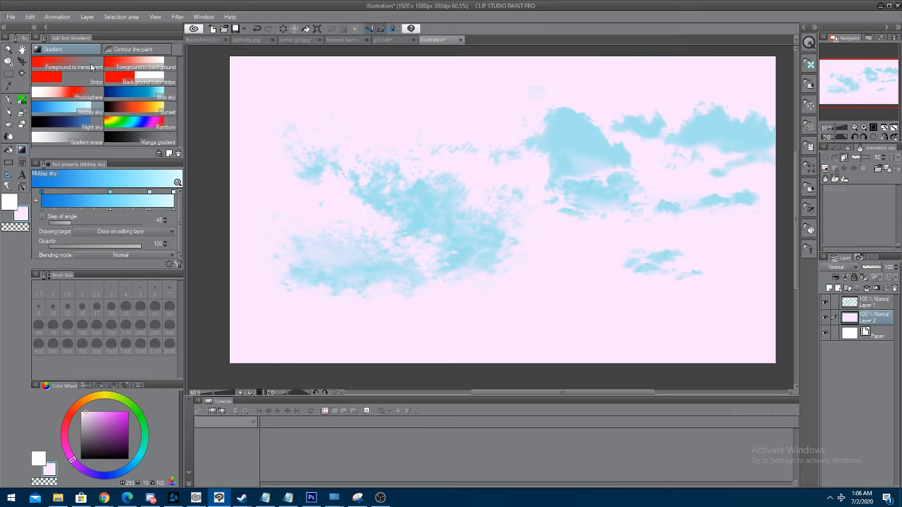
left_click(829, 288)
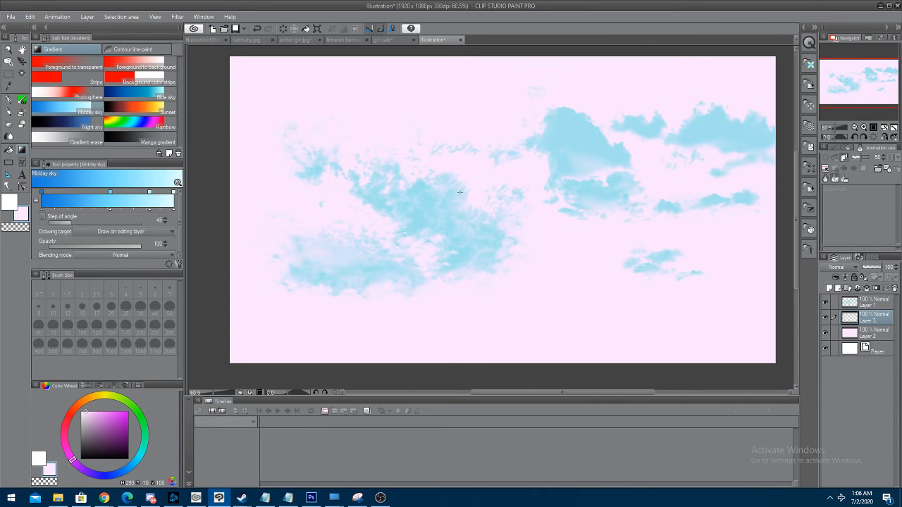
left_click_drag(497, 117, 489, 160)
left_click_drag(485, 261, 479, 188)
left_click_drag(477, 296, 478, 297)
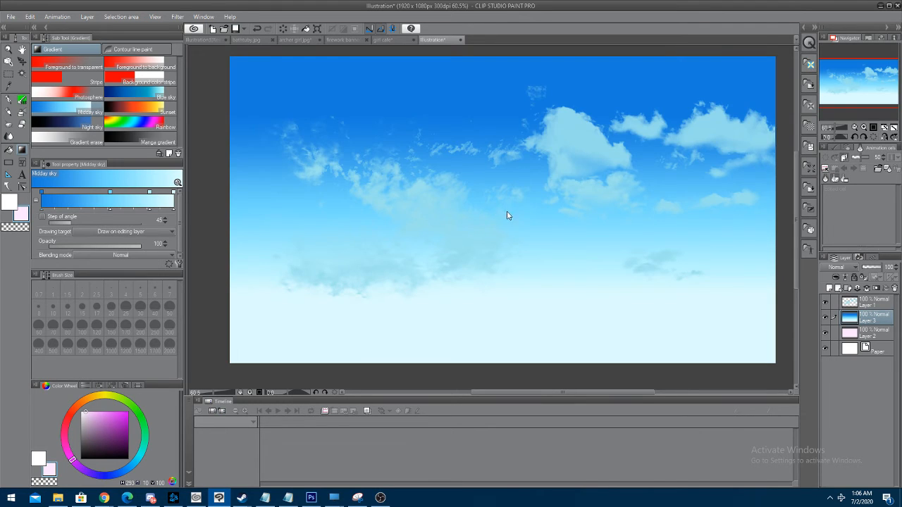
key("ctrl+z")
Try Midday sky gradients running sideways across the canvas in both directions and at a slight slant, undoing each one
left_click_drag(403, 202, 540, 197)
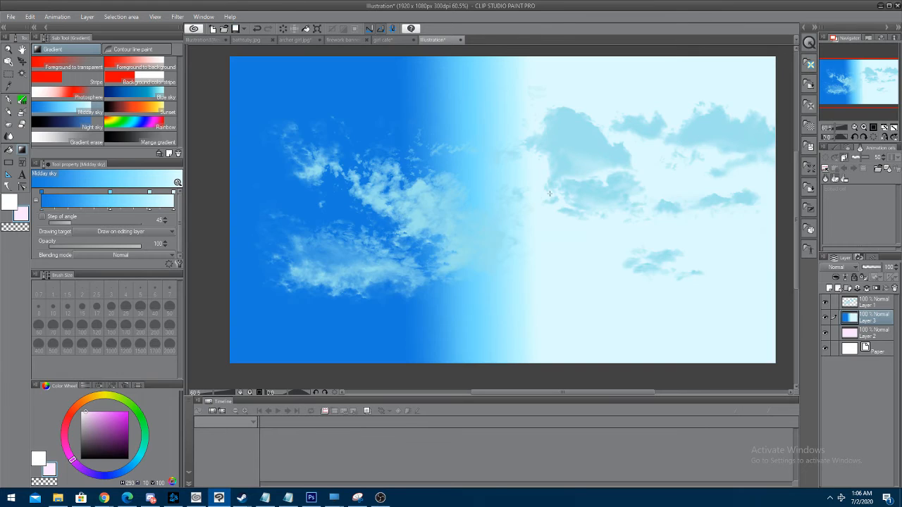
key("ctrl+z")
left_click_drag(600, 193, 373, 196)
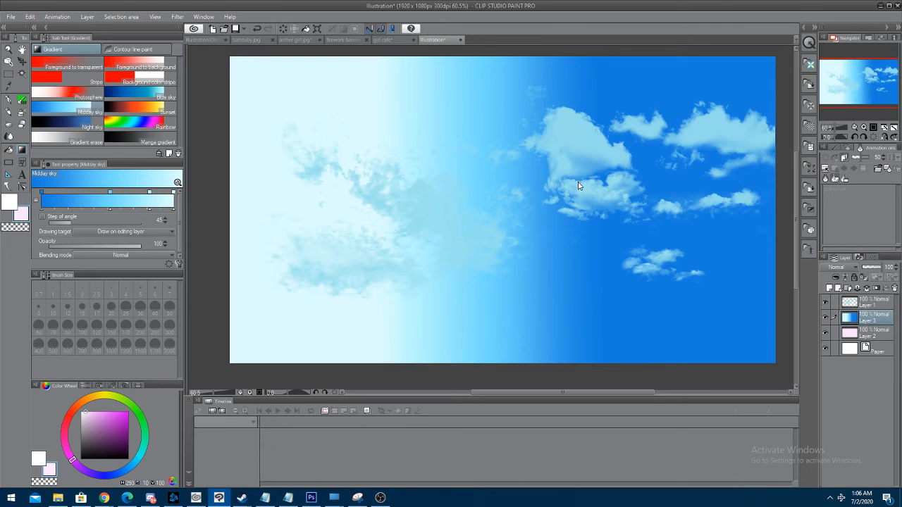
key("ctrl+z")
left_click_drag(613, 147, 358, 162)
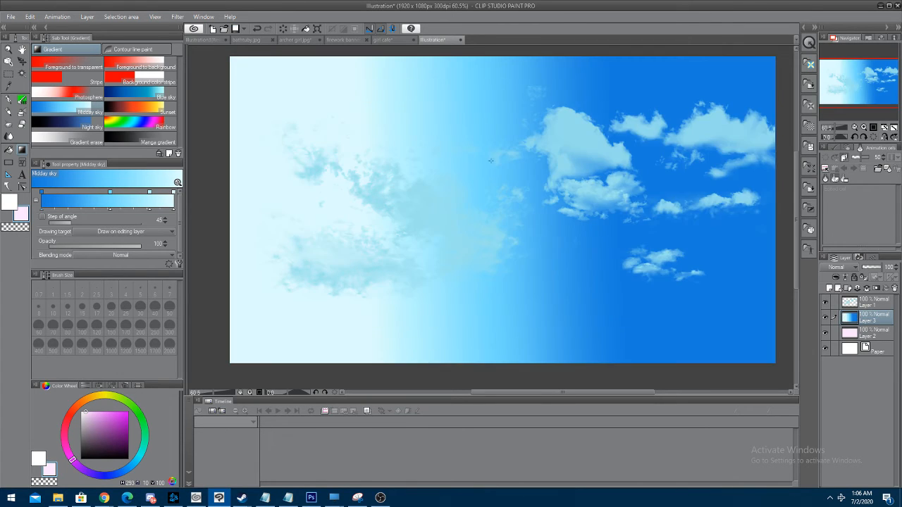
key("ctrl+z")
left_click_drag(299, 151, 534, 198)
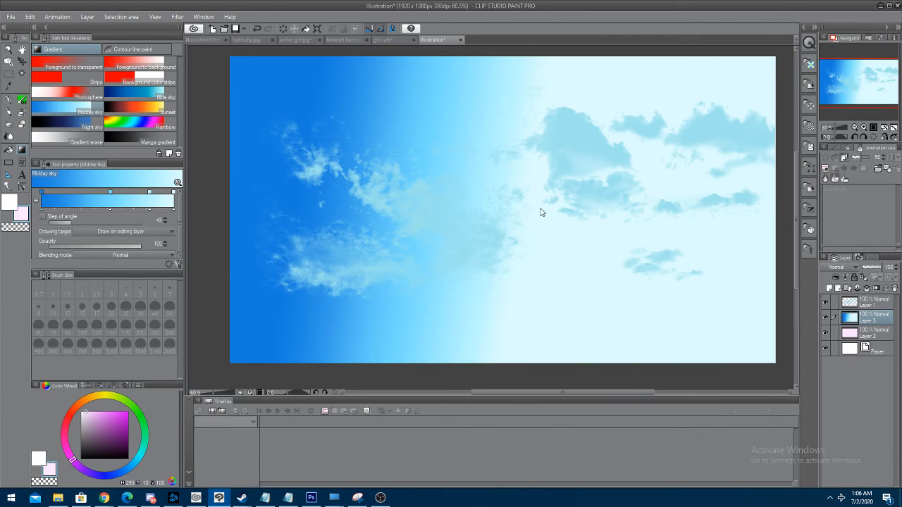
key("ctrl+z")
Try Midday sky gradients running upward from the canvas's lower edge at different lengths and slants, undoing each one
left_click_drag(502, 326, 499, 254)
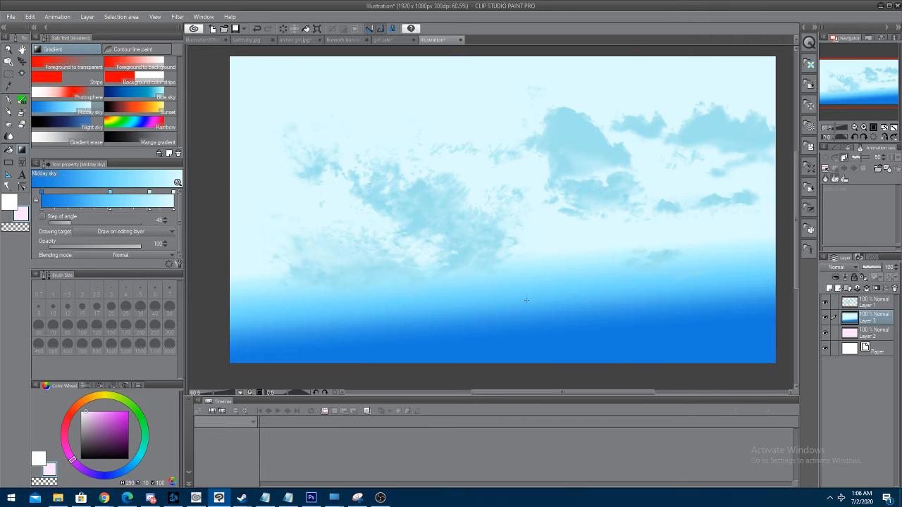
key("ctrl+z")
left_click_drag(530, 357, 520, 213)
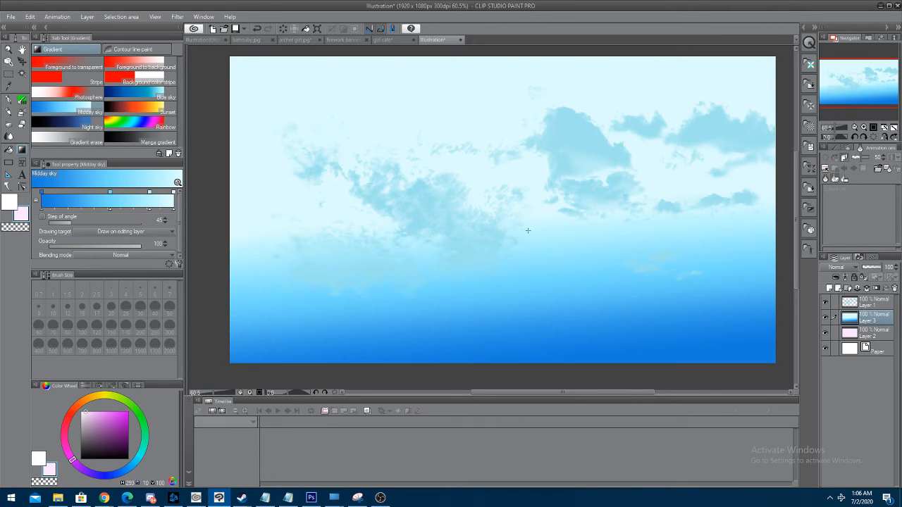
key("ctrl+z")
left_click_drag(552, 340, 544, 263)
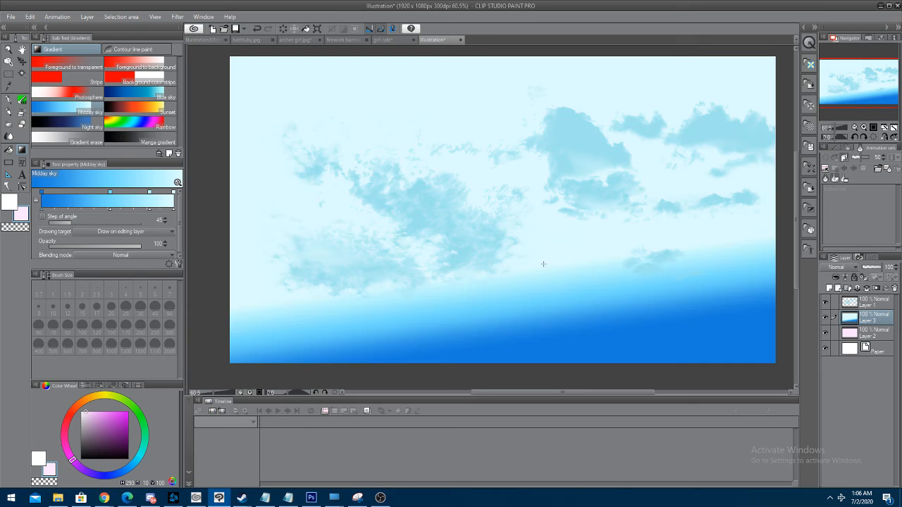
key("ctrl+z")
Draw the Midday sky gradient straight down the canvas, from deep blue at the top to near white below the clouds
left_click_drag(506, 116, 507, 280)
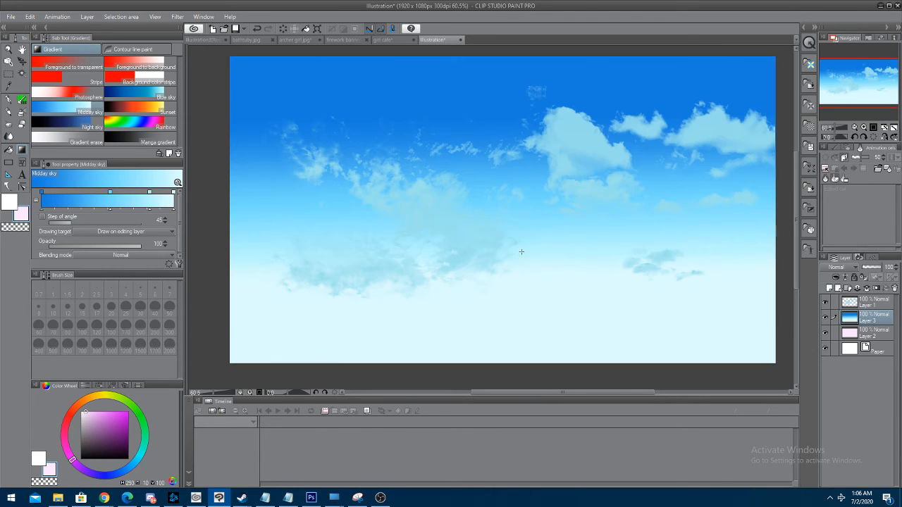
Replace the gradient with a slightly slanted Midday sky gradient running from mid-canvas down to near the lower edge
key("ctrl+z")
left_click_drag(475, 84, 525, 327)
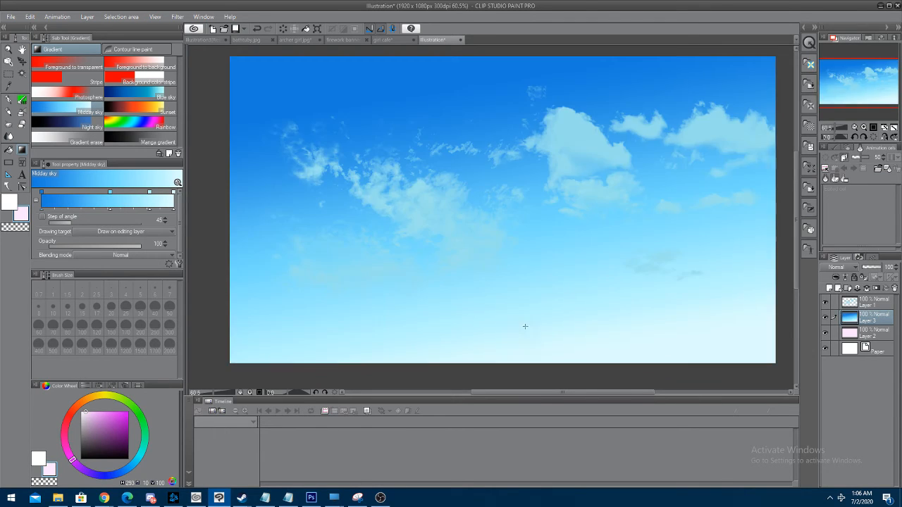
key("ctrl+z")
left_click_drag(505, 217, 525, 345)
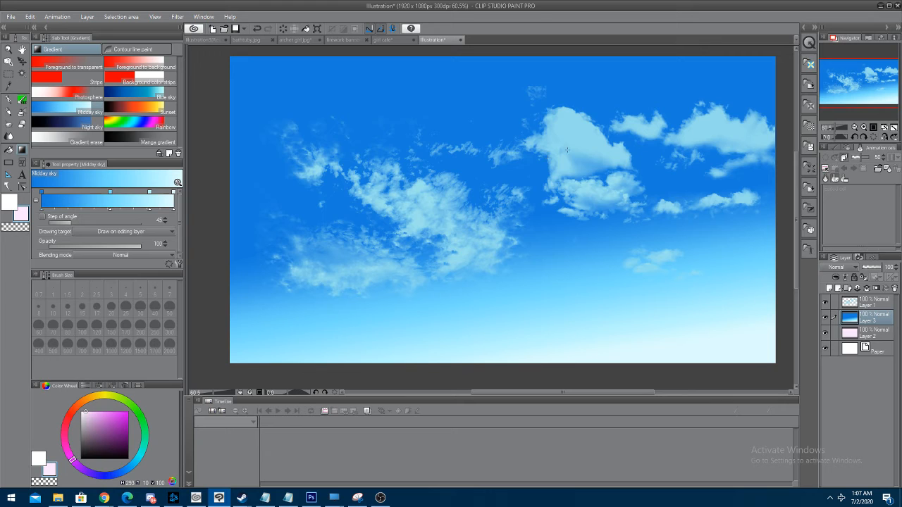
Start a text object in the sky above the clouds and set its font to Angelic Bonques Free Sans
left_click(23, 175)
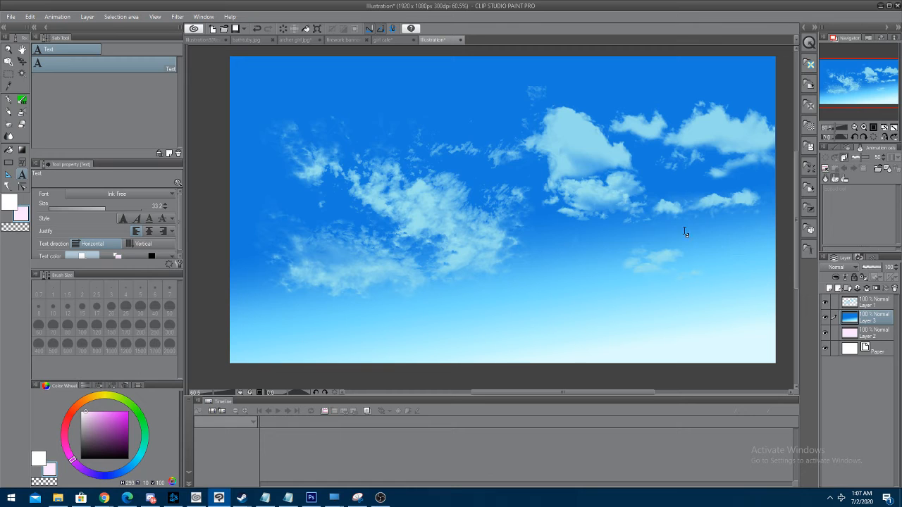
left_click(423, 102)
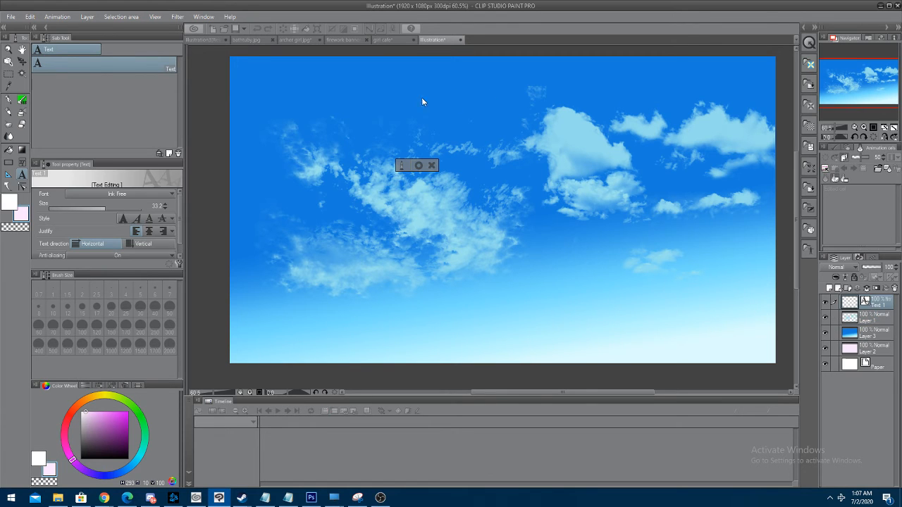
left_click(141, 193)
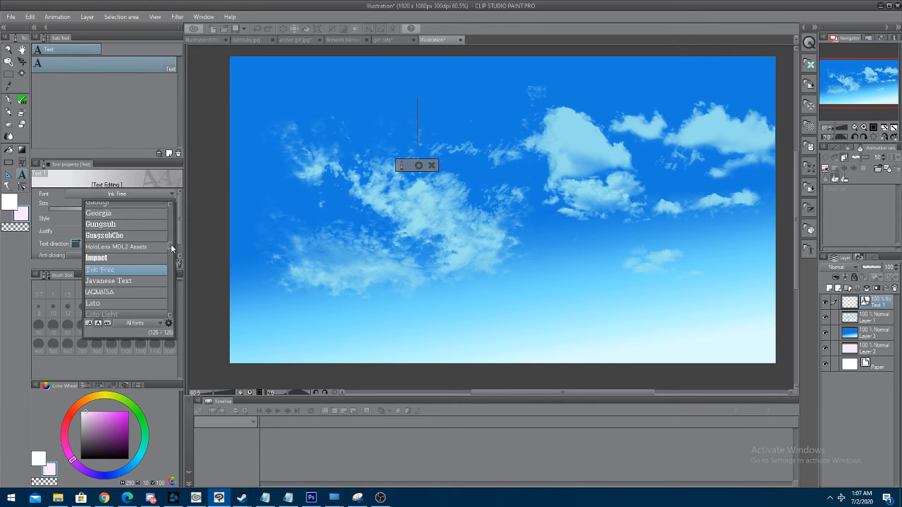
left_click_drag(170, 243, 177, 204)
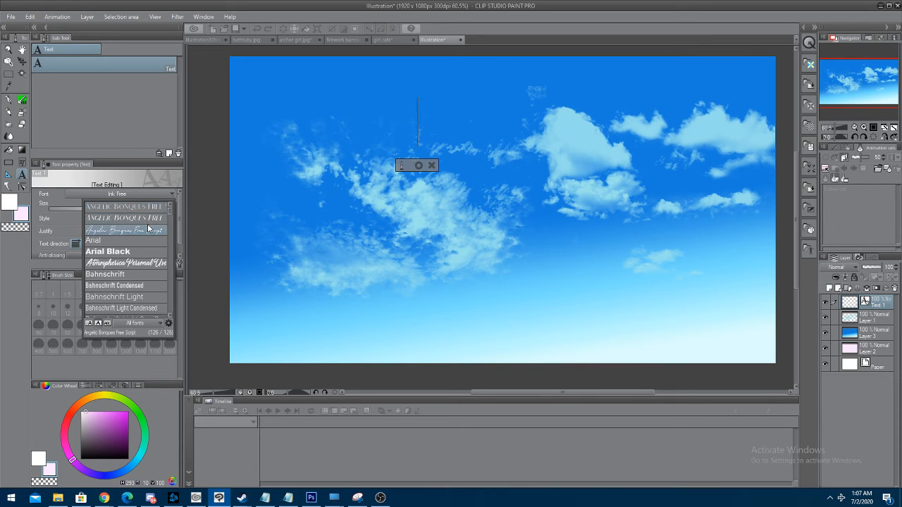
left_click(145, 207)
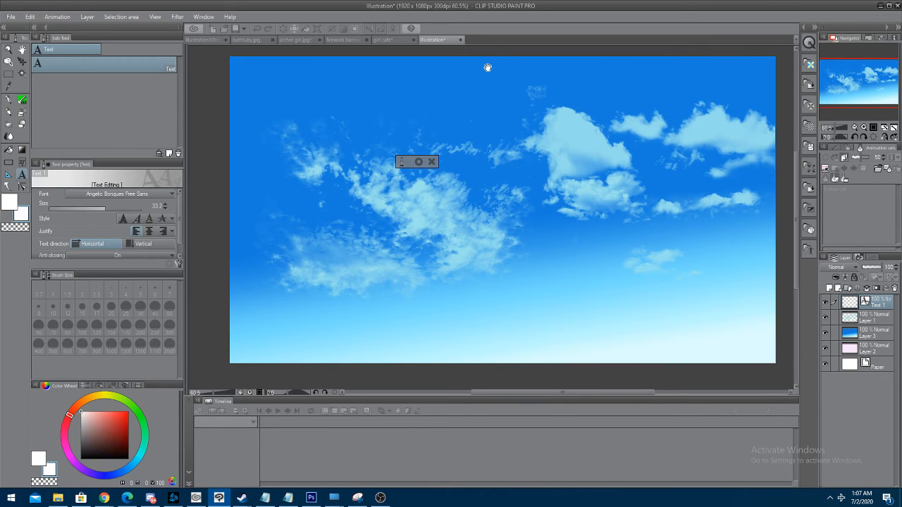
Enter the text "HELLO WORLD." and move its layer to the canvas's upper-left corner
type("HE")
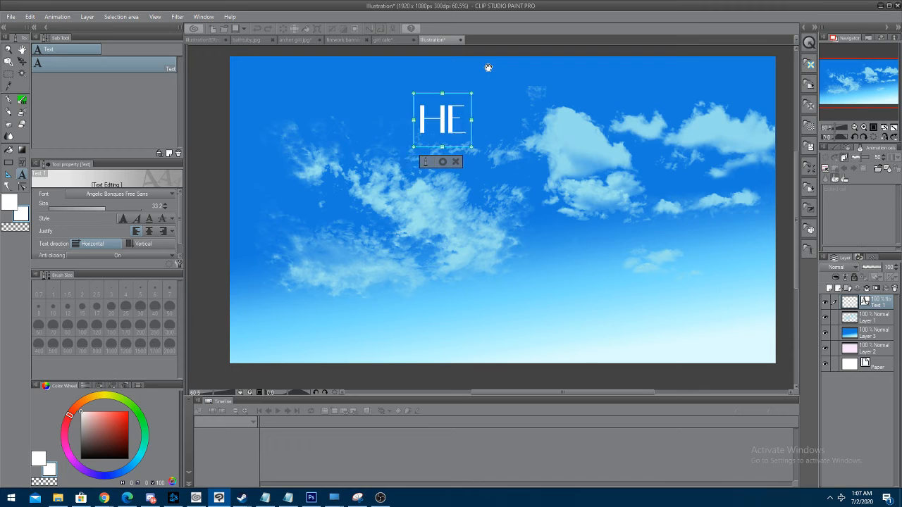
key("BackSpace")
key("BackSpace")
type("HELLO WORLD.")
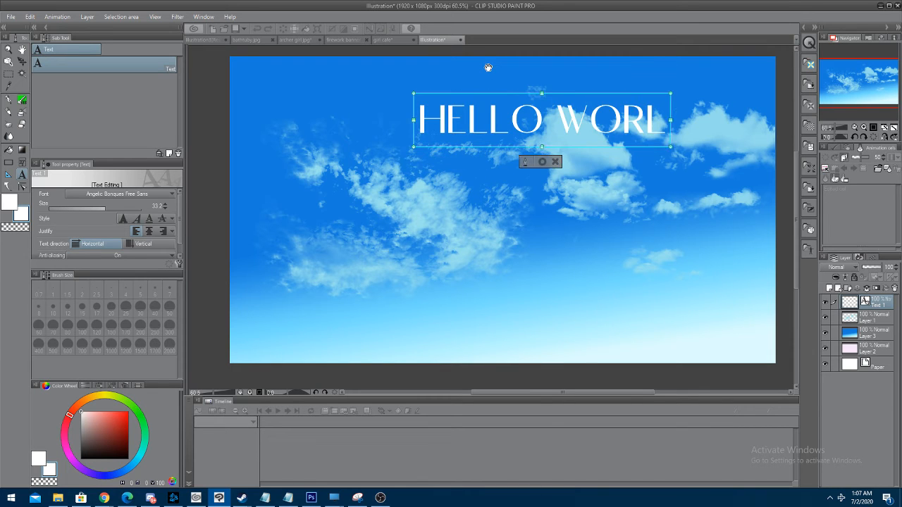
left_click(22, 63)
left_click_drag(554, 139, 390, 101)
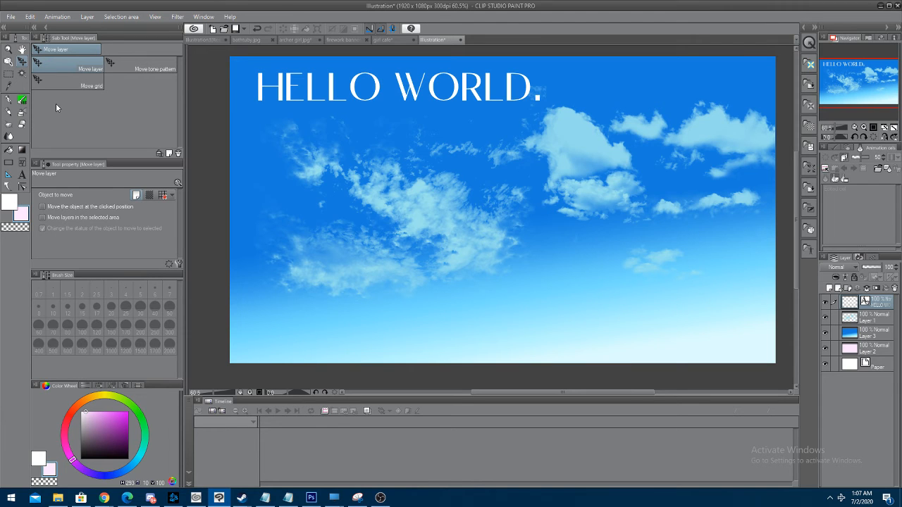
On a new layer above the text, paint a light orange sun at the canvas's right edge with the Soft airbrush at size 150
left_click(22, 100)
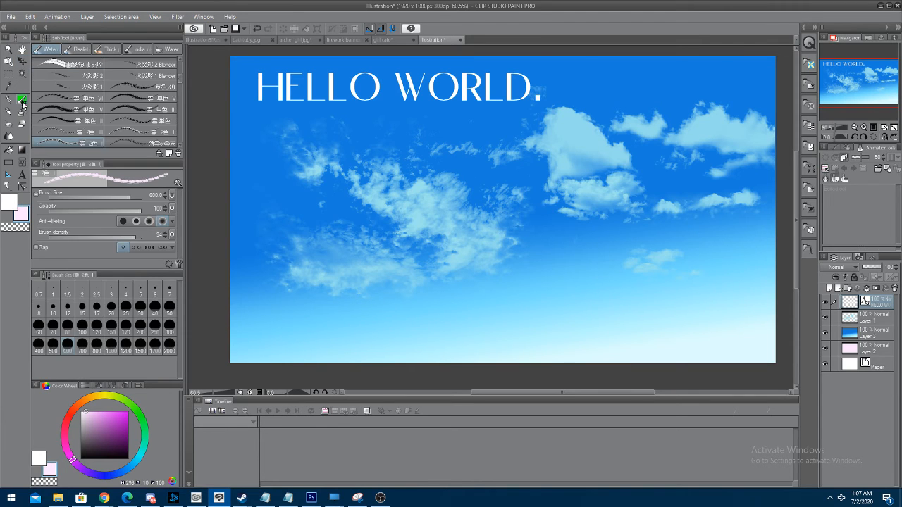
left_click(22, 112)
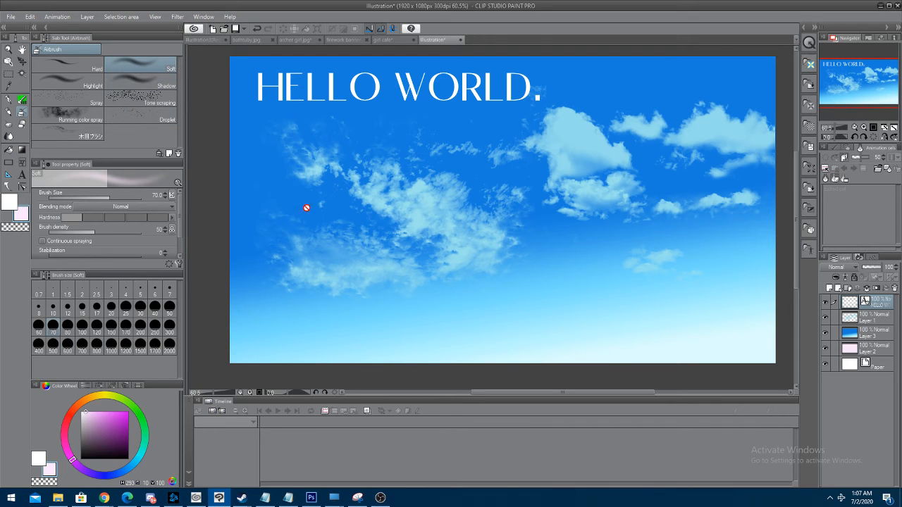
left_click(830, 288)
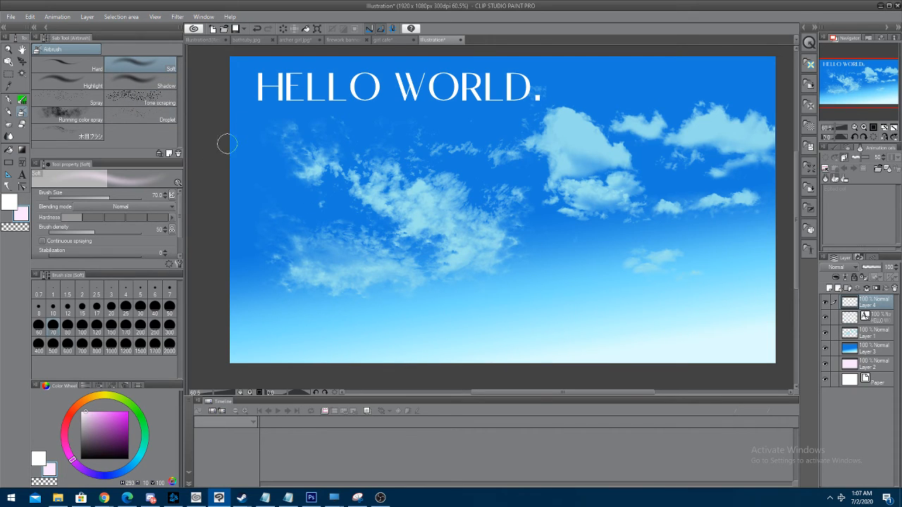
left_click(110, 326)
left_click(89, 413)
left_click_drag(97, 402, 93, 399)
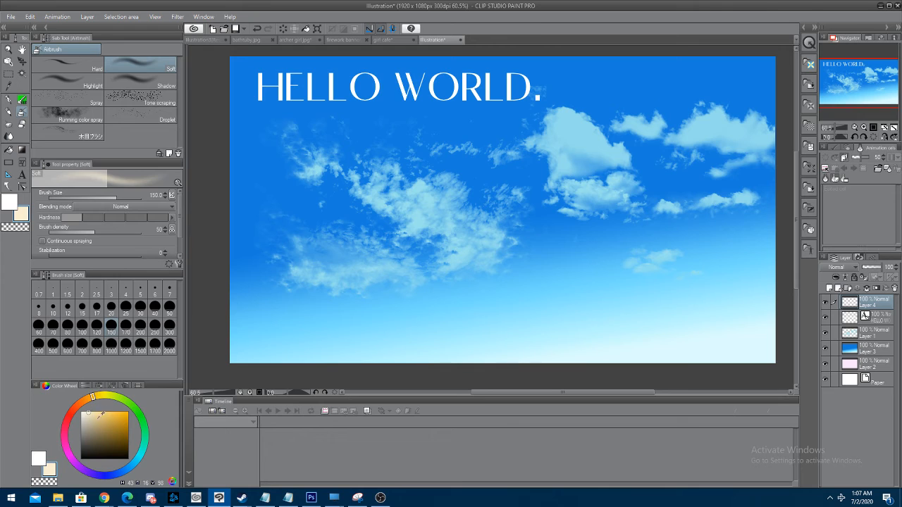
left_click(101, 411)
left_click_drag(749, 266, 754, 272)
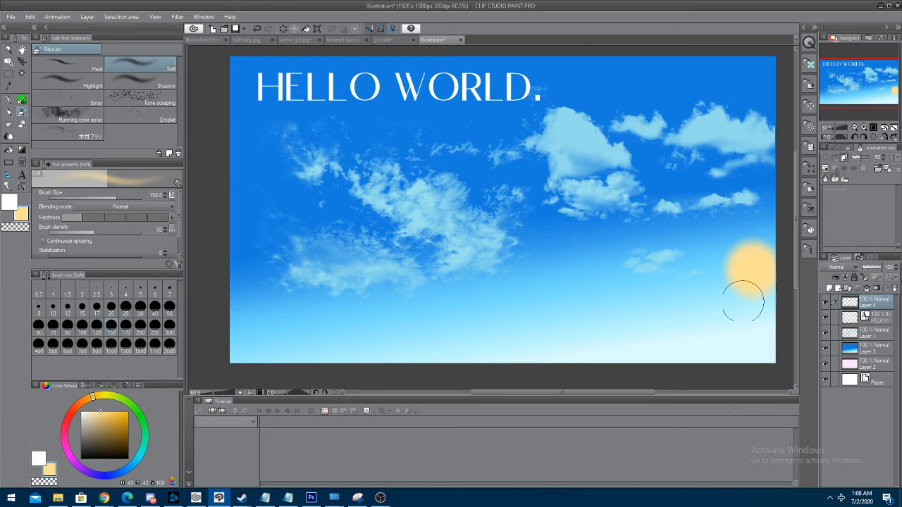
Set the sun layer's blending mode to Add (Glow) and paint a wider halo around the sun with the Soft airbrush at size 400
left_click(840, 267)
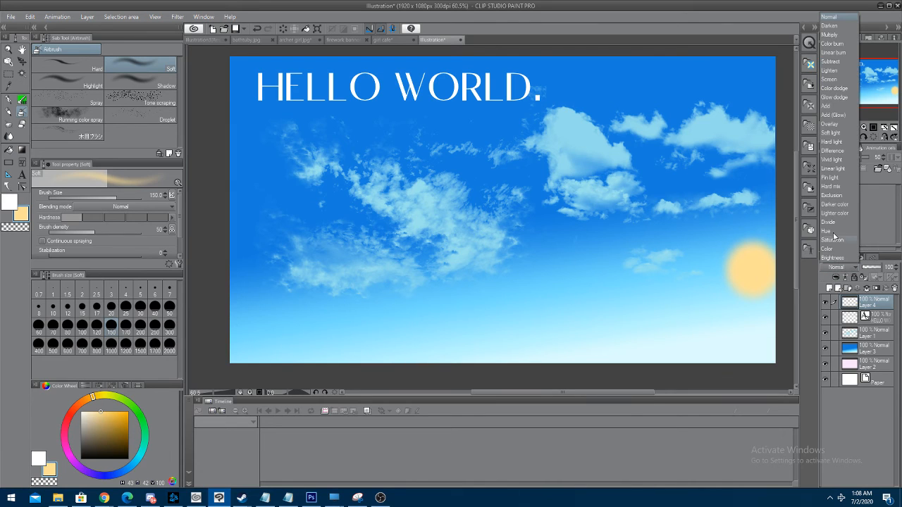
left_click(833, 114)
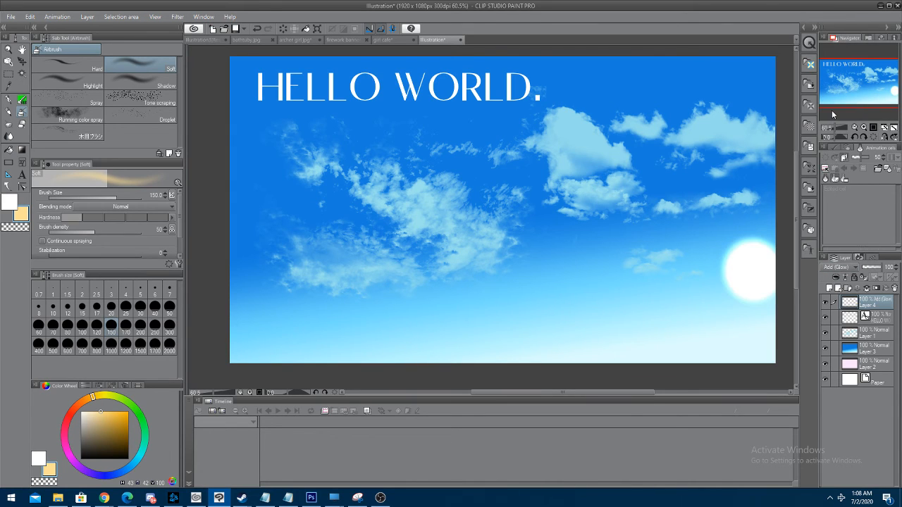
scroll(737, 264, "up", 3)
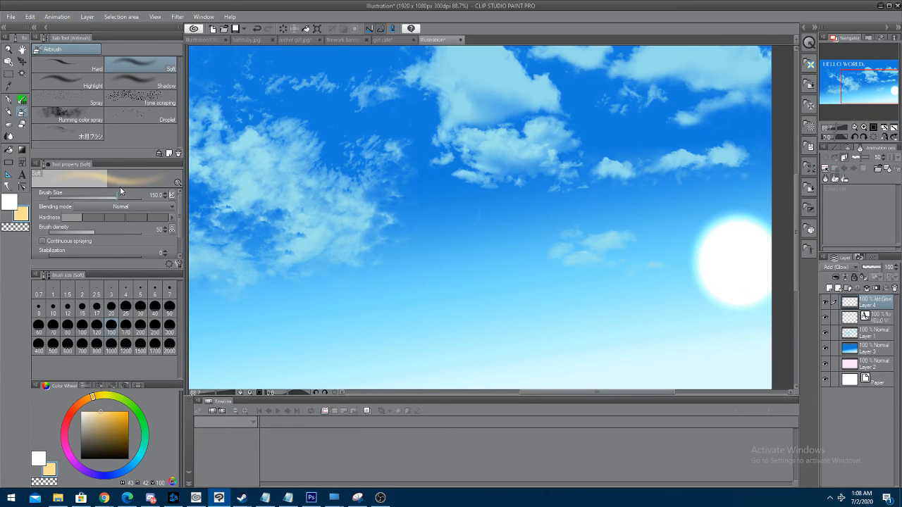
left_click(155, 343)
scroll(196, 321, "down", 3)
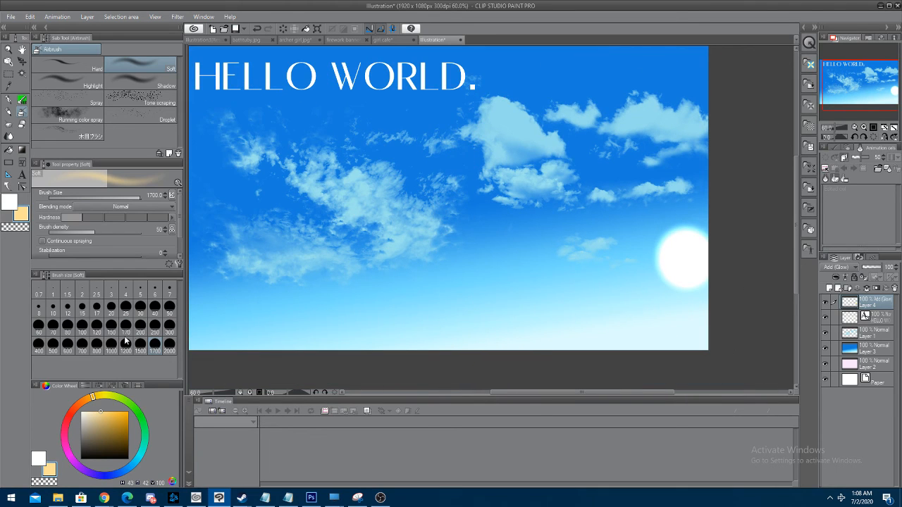
left_click(169, 327)
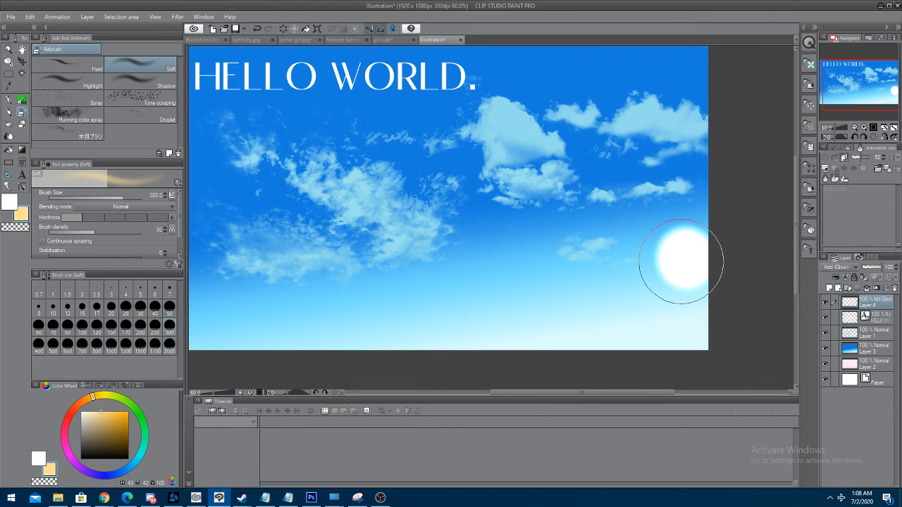
left_click(38, 343)
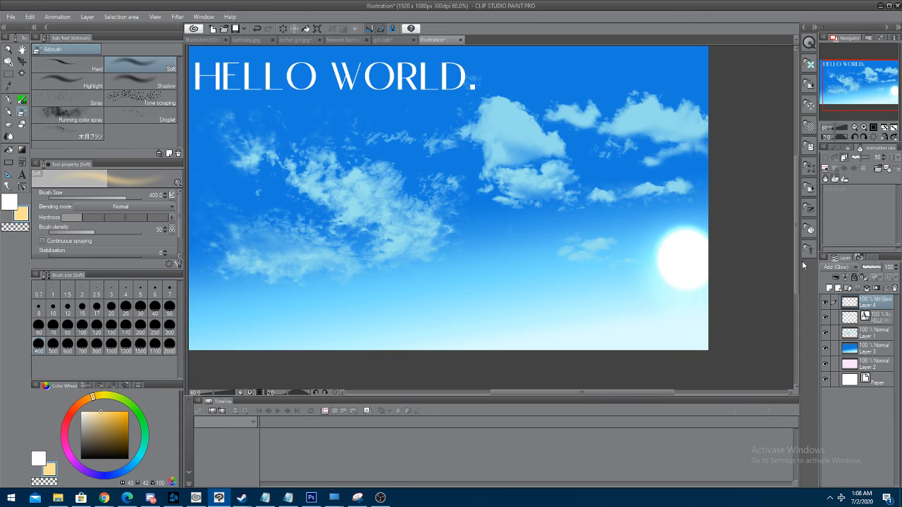
left_click(682, 259)
left_click(684, 259)
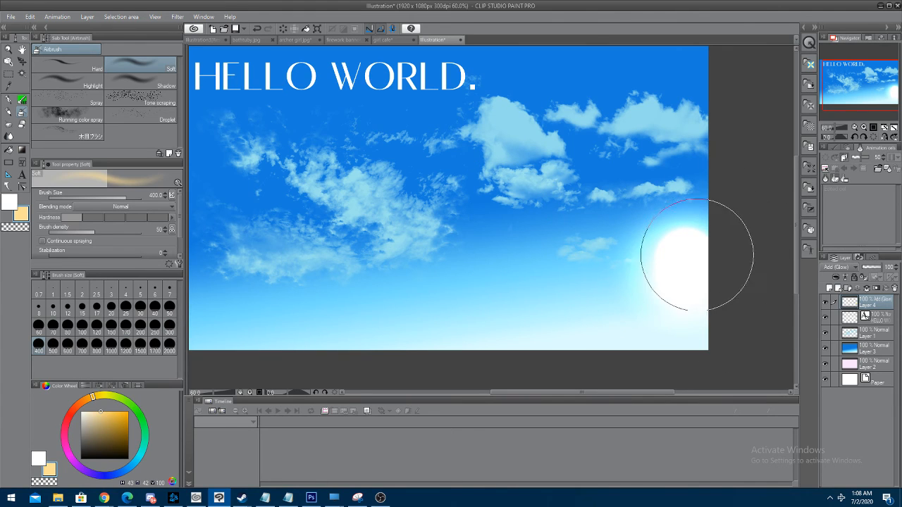
key("ctrl+z")
left_click(679, 253)
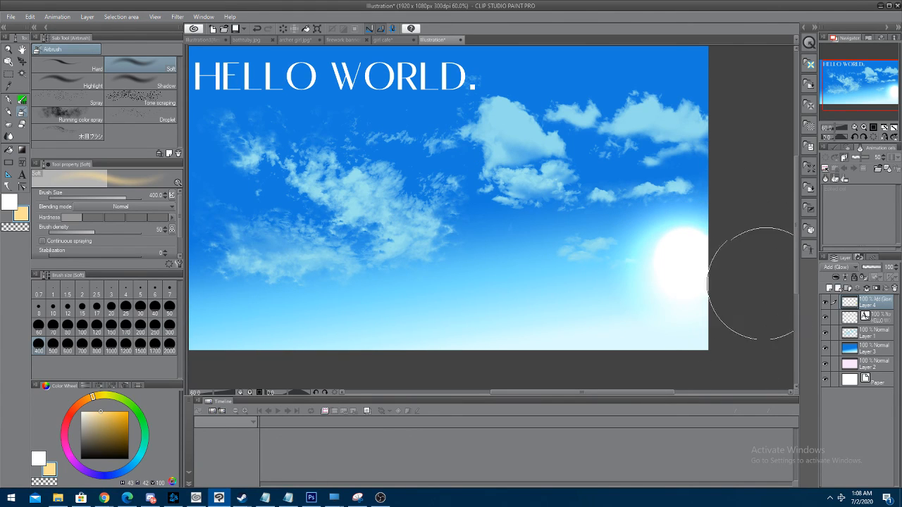
Lower the sun layer's opacity to 62%
left_click(873, 268)
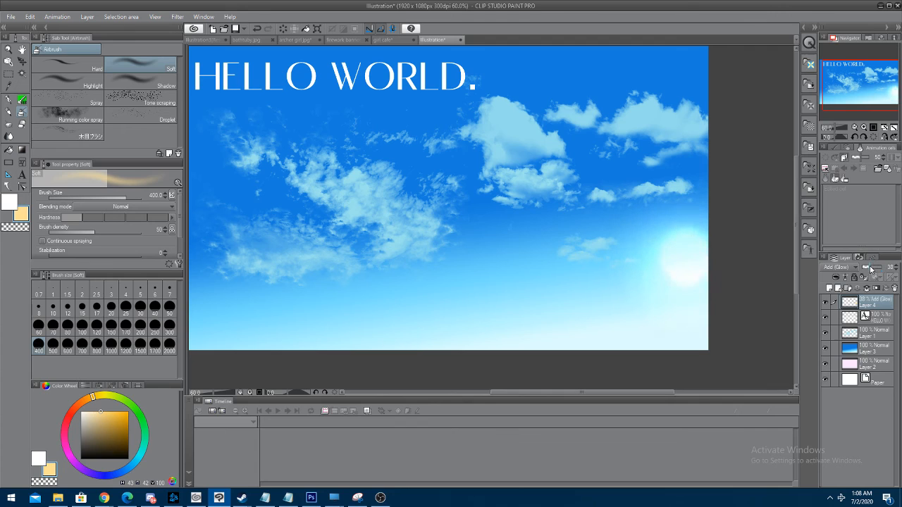
left_click_drag(871, 269, 876, 271)
scroll(477, 253, "down", 1)
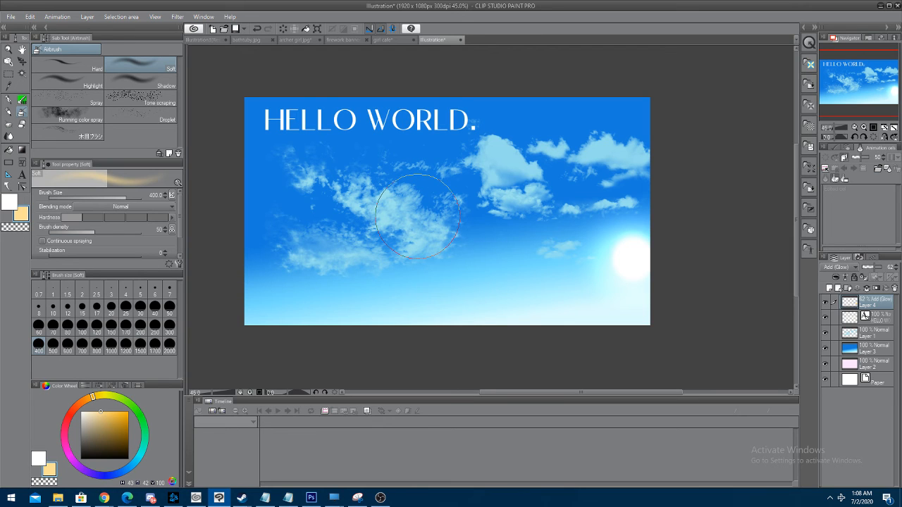
Undo the sun layer's last opacity change and redo it
left_click(8, 74)
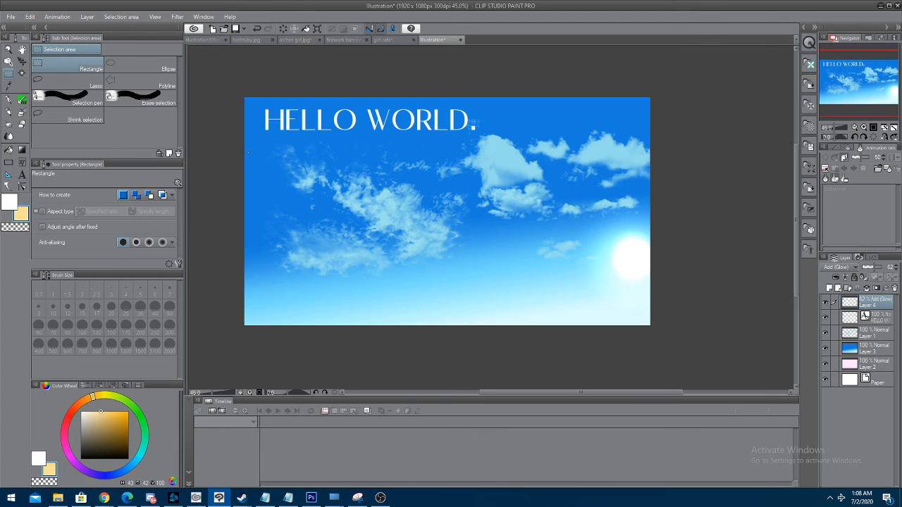
left_click(30, 16)
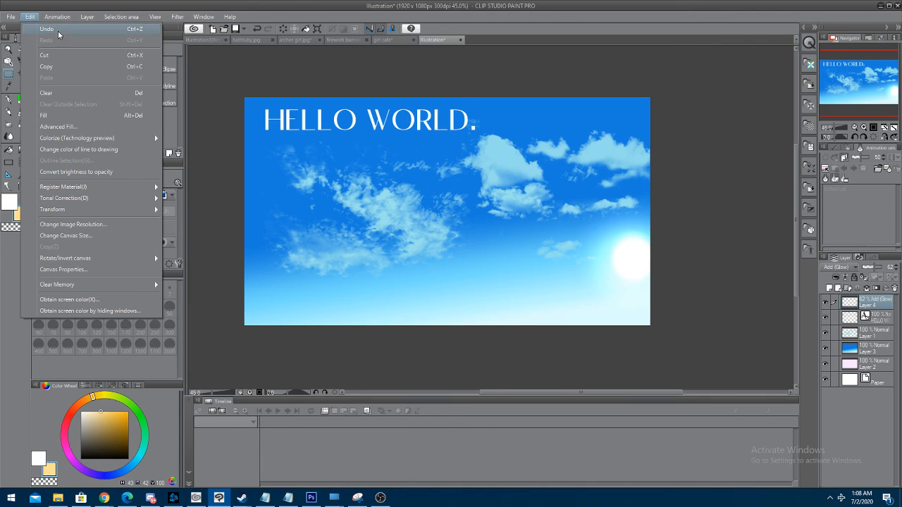
left_click(99, 31)
left_click(30, 17)
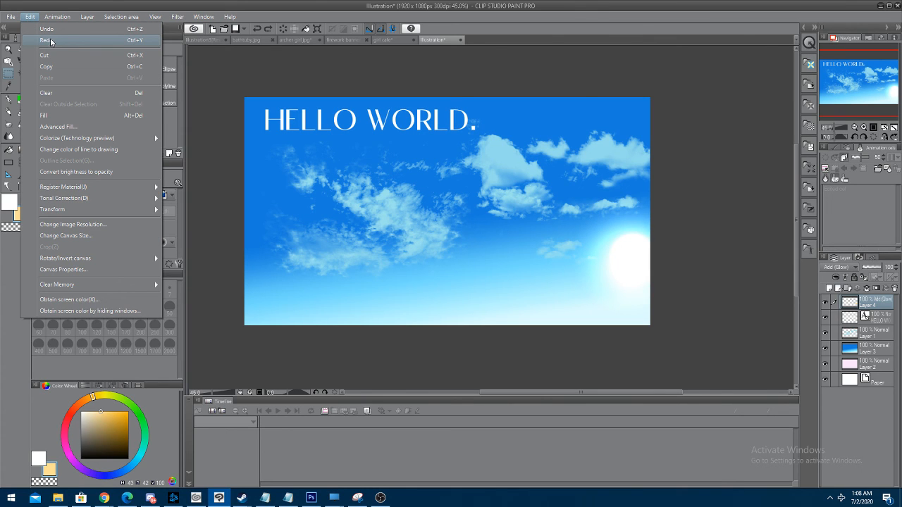
left_click(51, 41)
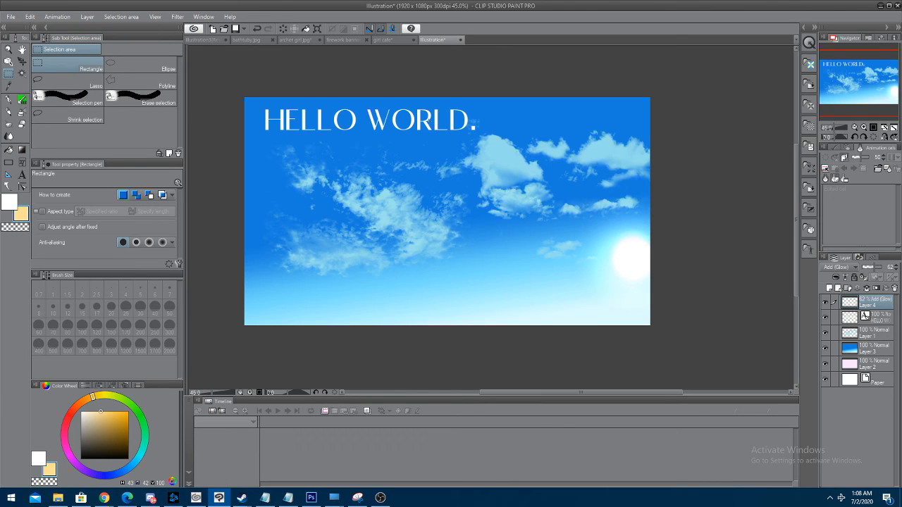
Move the "HELLO WORLD." text layer down to the lower middle of the canvas, below the clouds
left_click(23, 63)
left_click(879, 319)
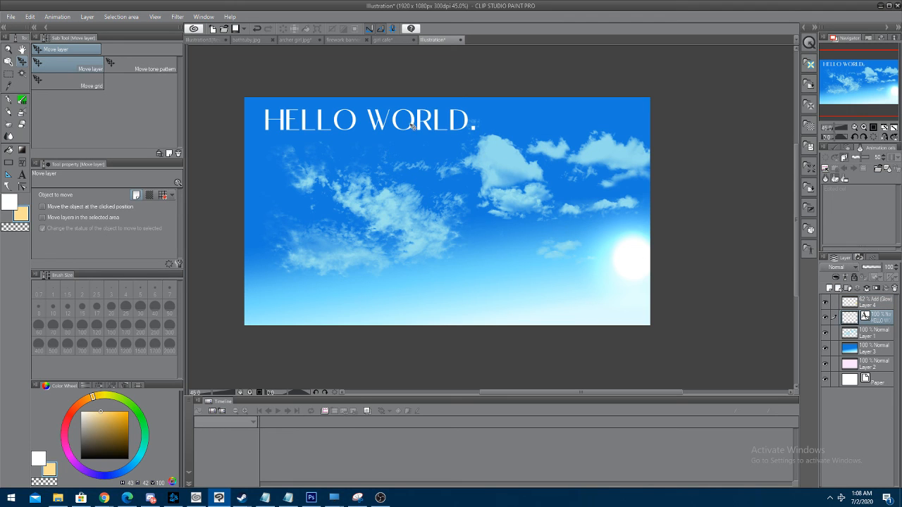
left_click_drag(415, 123, 500, 304)
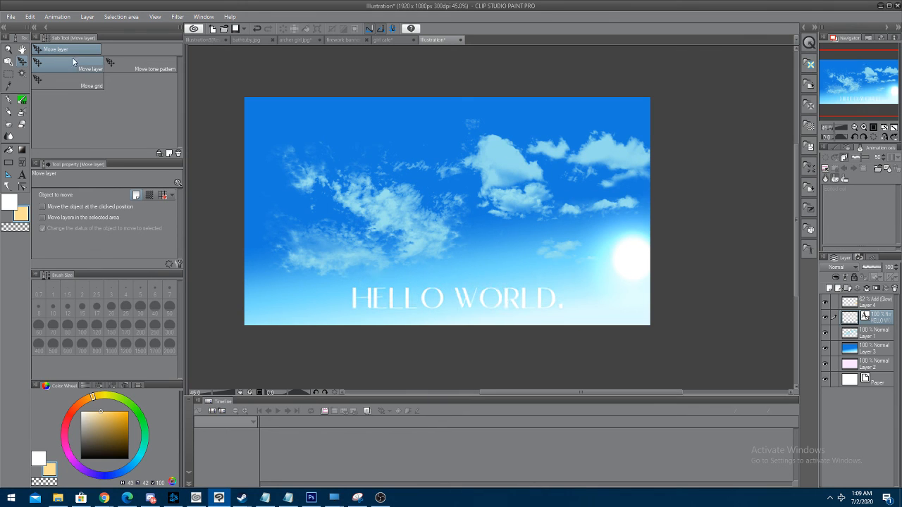
Review the options of the selection, pen, brush, airbrush, blend, fill, gradient and text tools
left_click(9, 74)
left_click(9, 102)
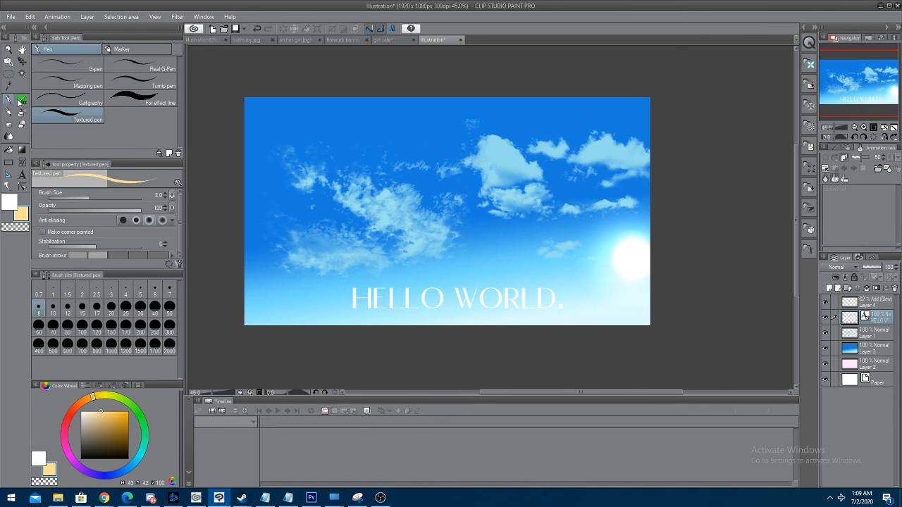
left_click(22, 101)
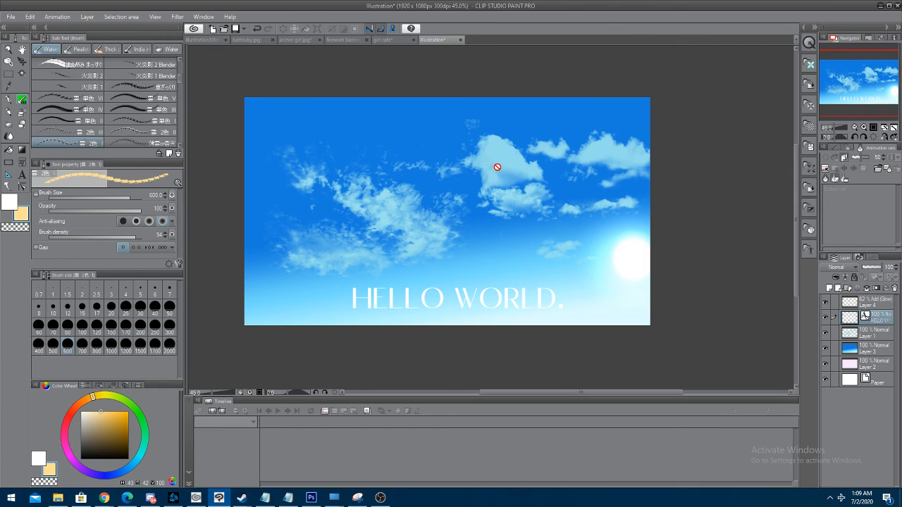
left_click(22, 112)
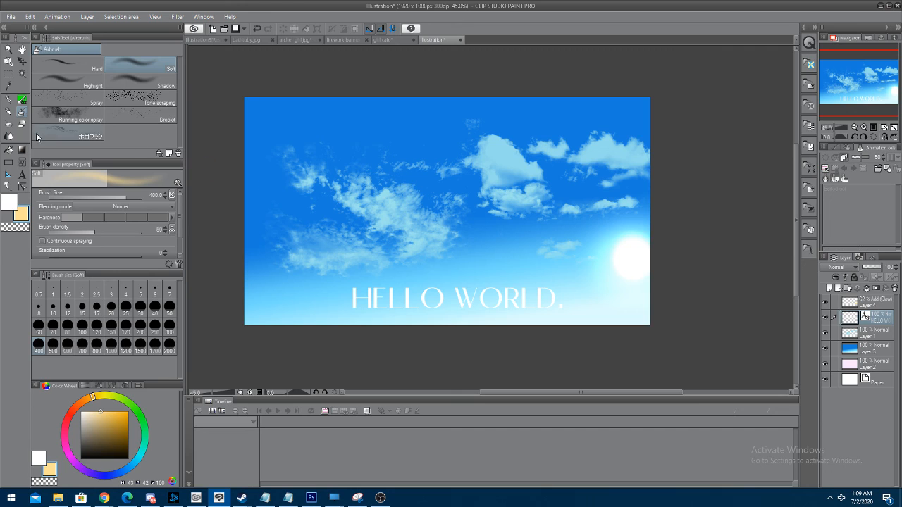
left_click(10, 137)
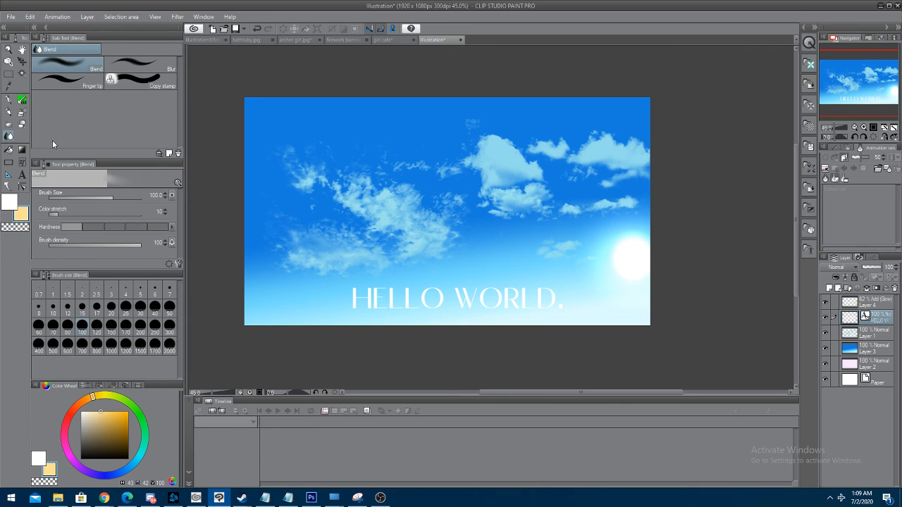
left_click(9, 151)
left_click(22, 151)
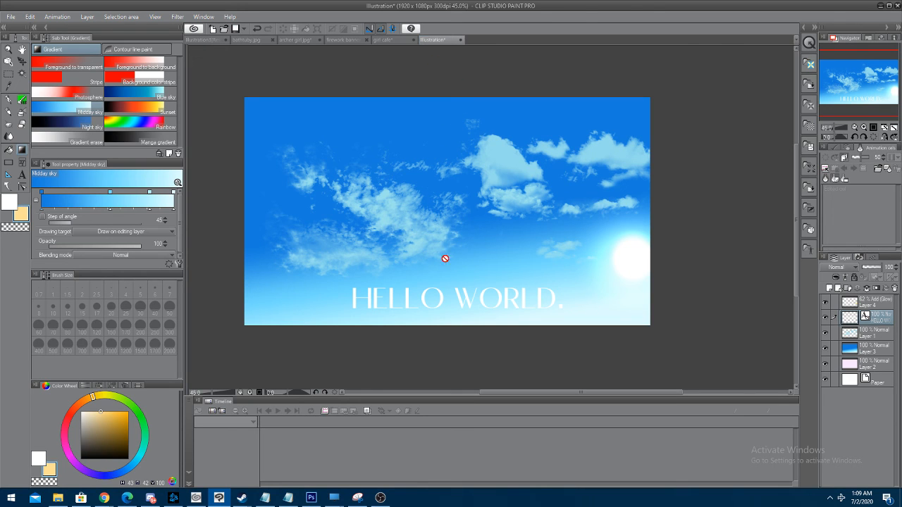
left_click(21, 176)
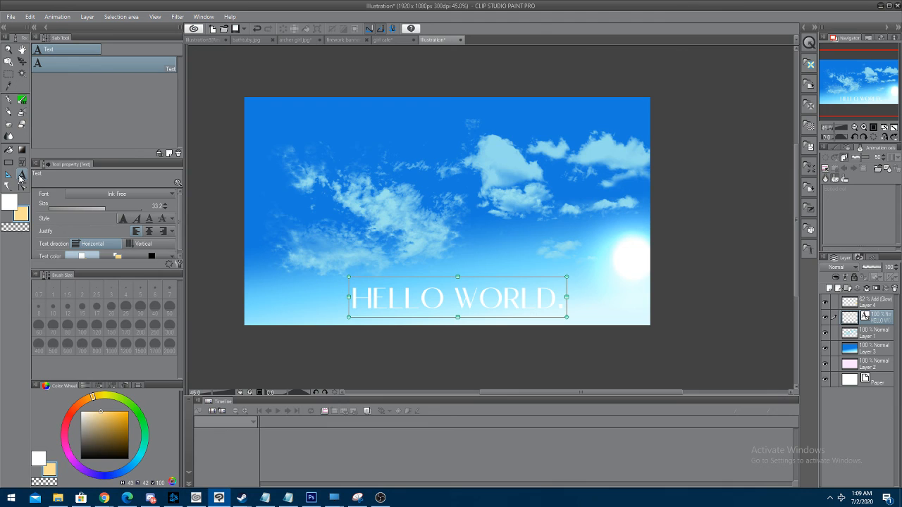
left_click(411, 293)
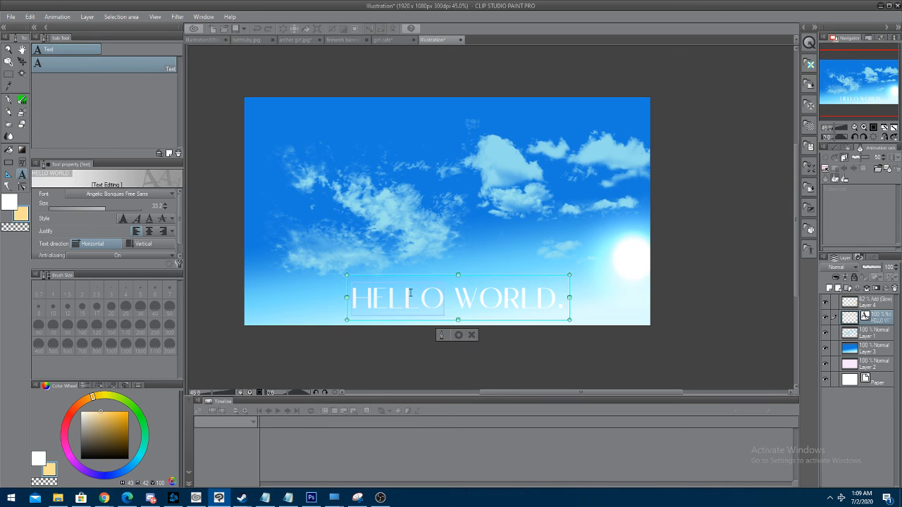
left_click(22, 61)
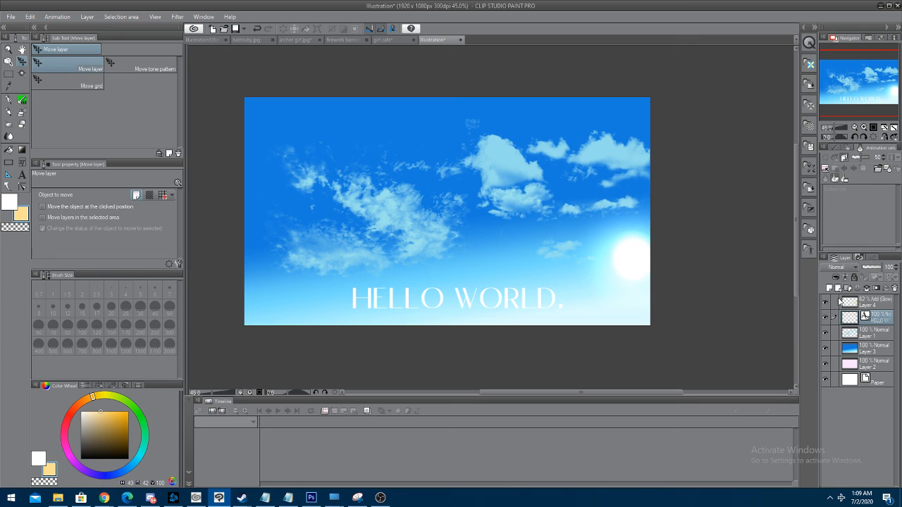